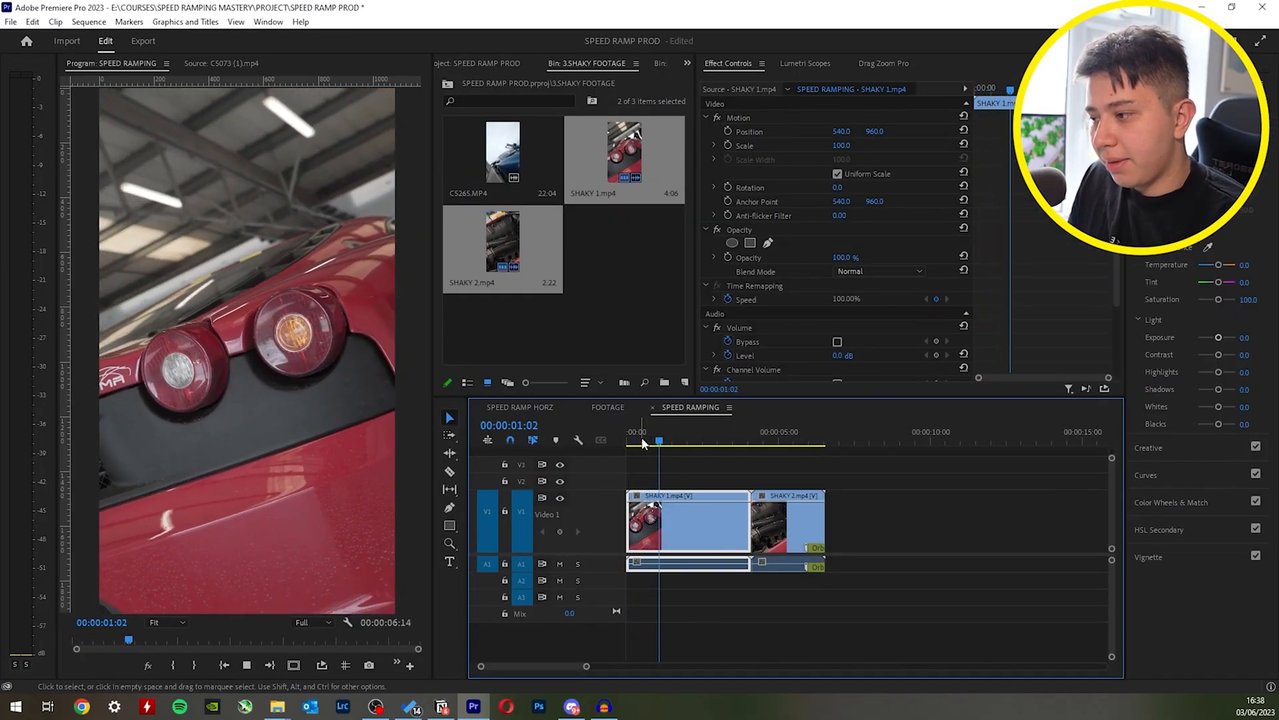
# Play back the shaky clips and move SHAKY 2.mp4 to about 11.5 seconds, separating it from SHAKY 1.mp4.
pyautogui.moveTo(680, 441); pyautogui.dragTo(643, 440)
pyautogui.press('space')
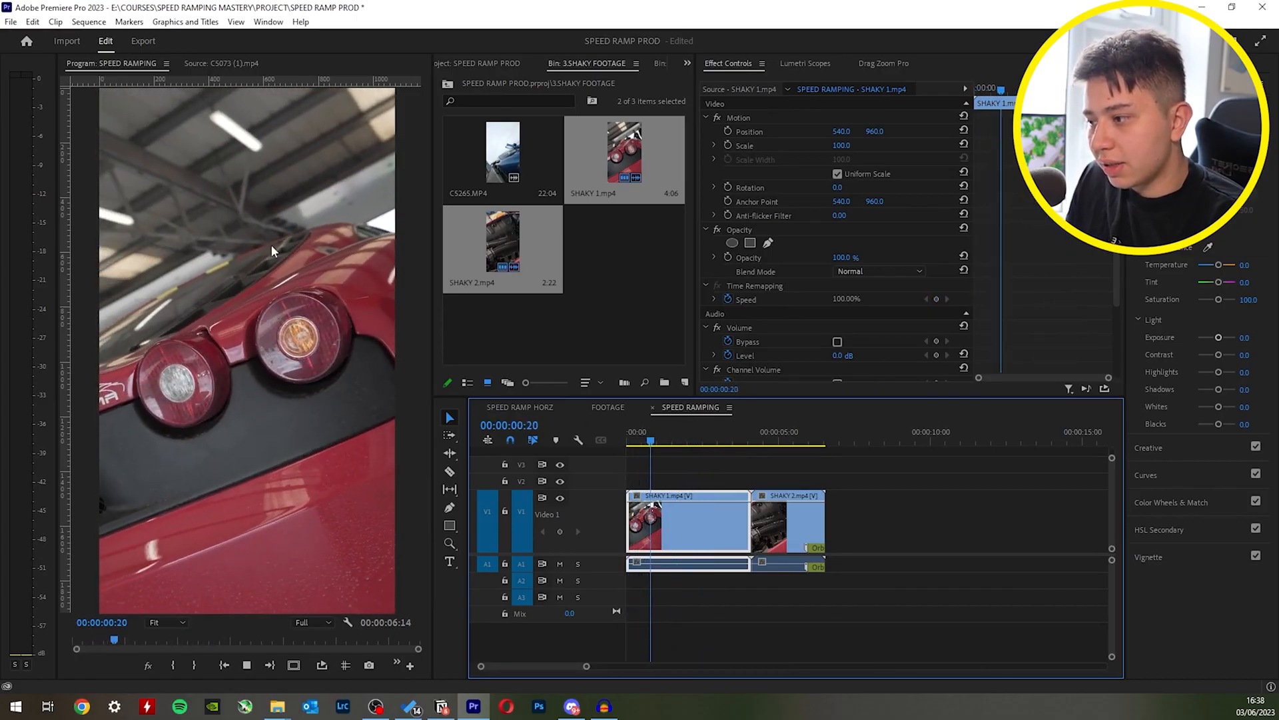
pyautogui.moveTo(809, 523); pyautogui.dragTo(1036, 527)
pyautogui.moveTo(653, 442); pyautogui.dragTo(619, 444)
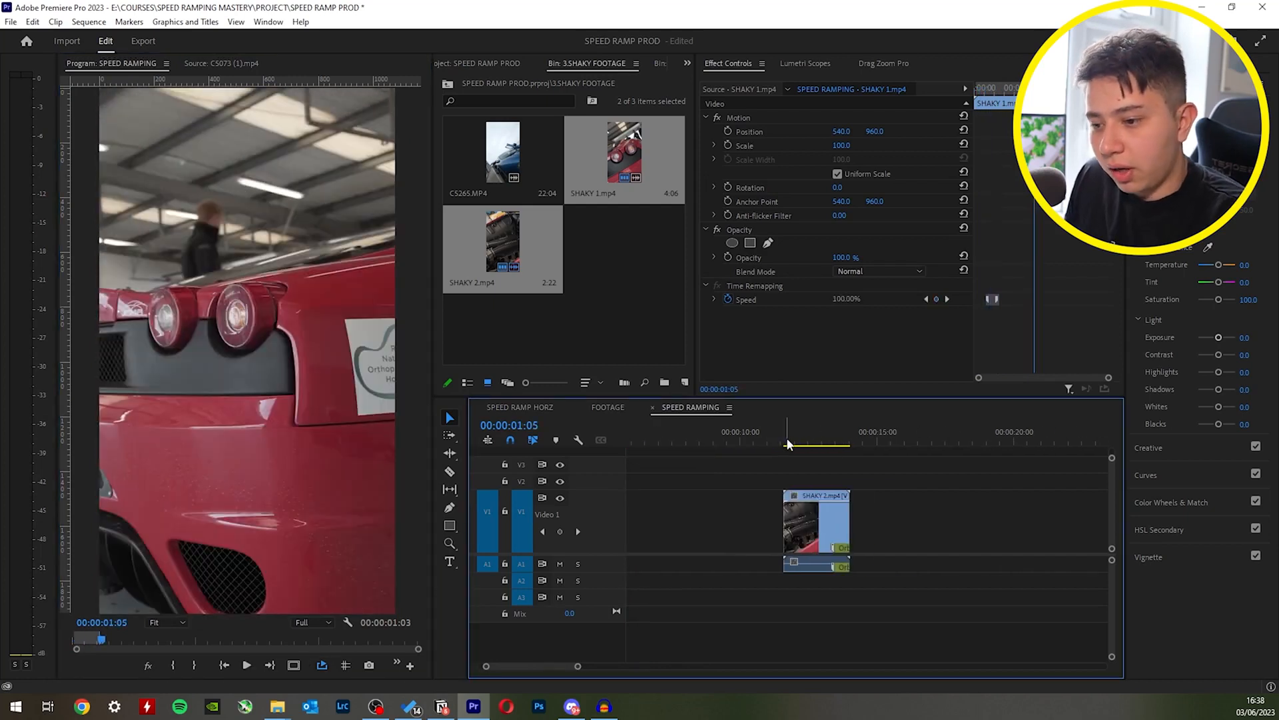
pyautogui.press('space')
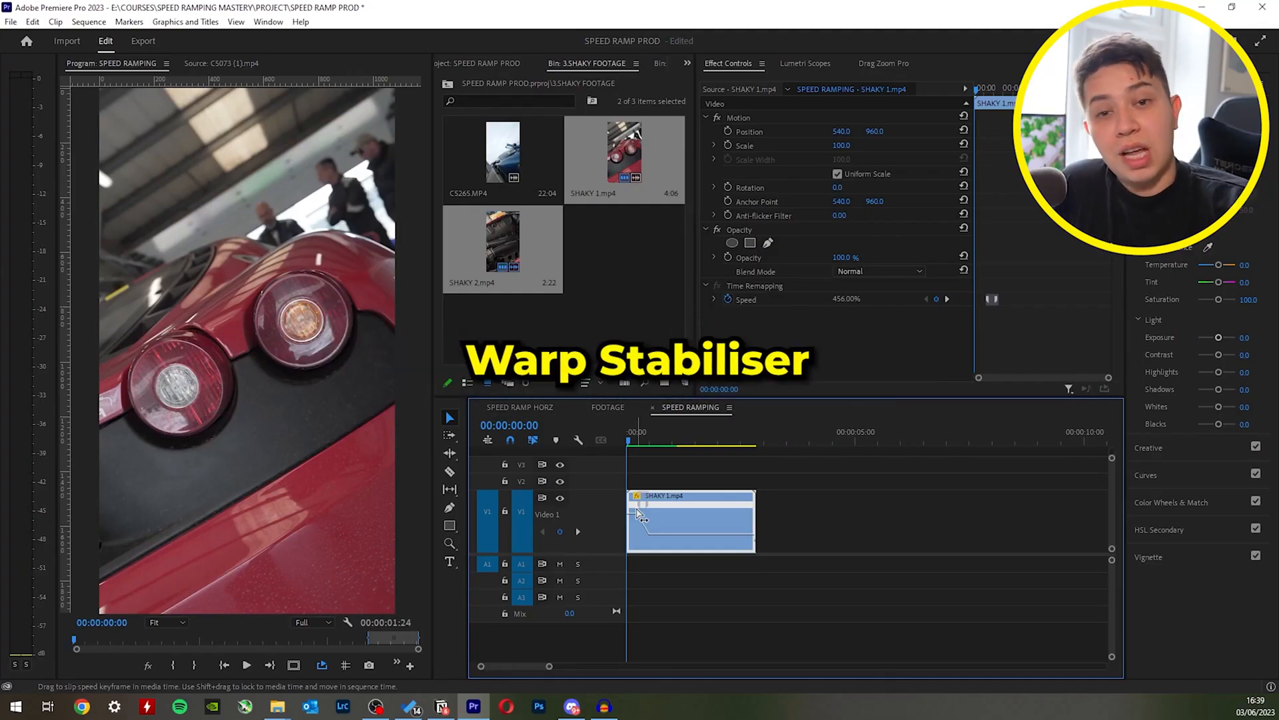
pyautogui.press('space')
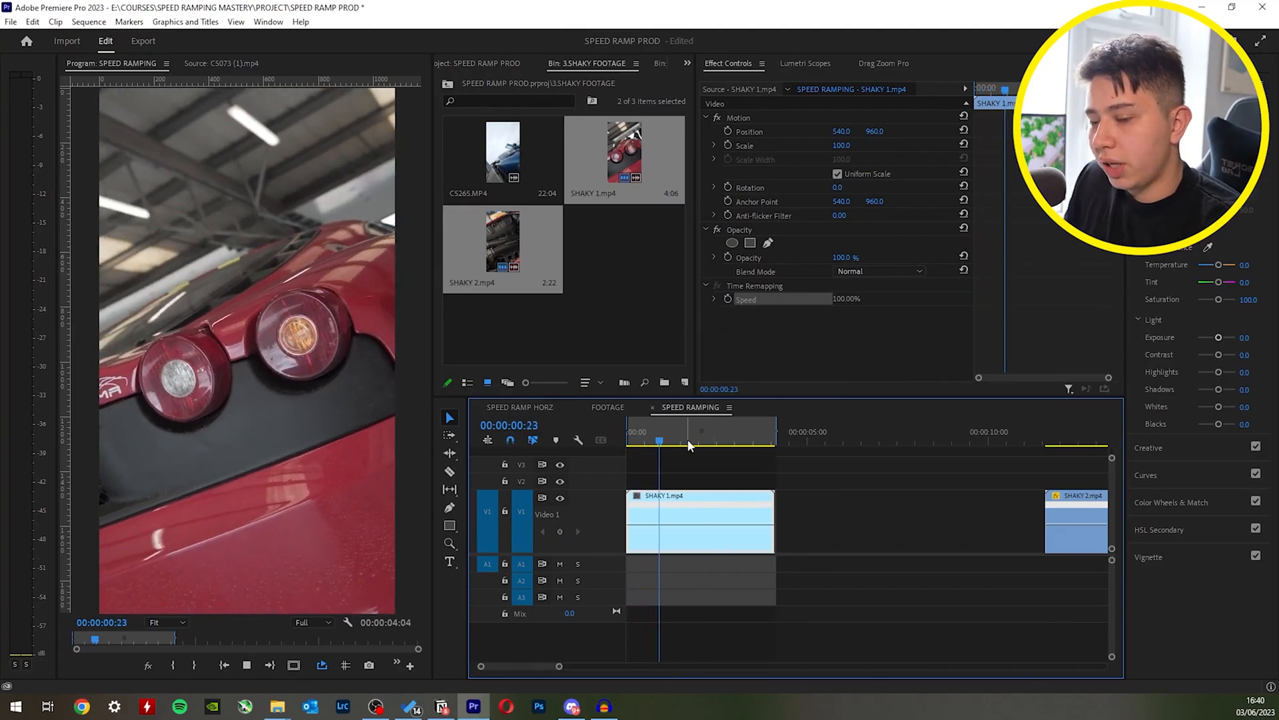
# Apply the Warp Stabilizer effect to the SHAKY 1.mp4 clip and play the result from the start.
pyautogui.rightClick(693, 508)
pyautogui.click(841, 718)
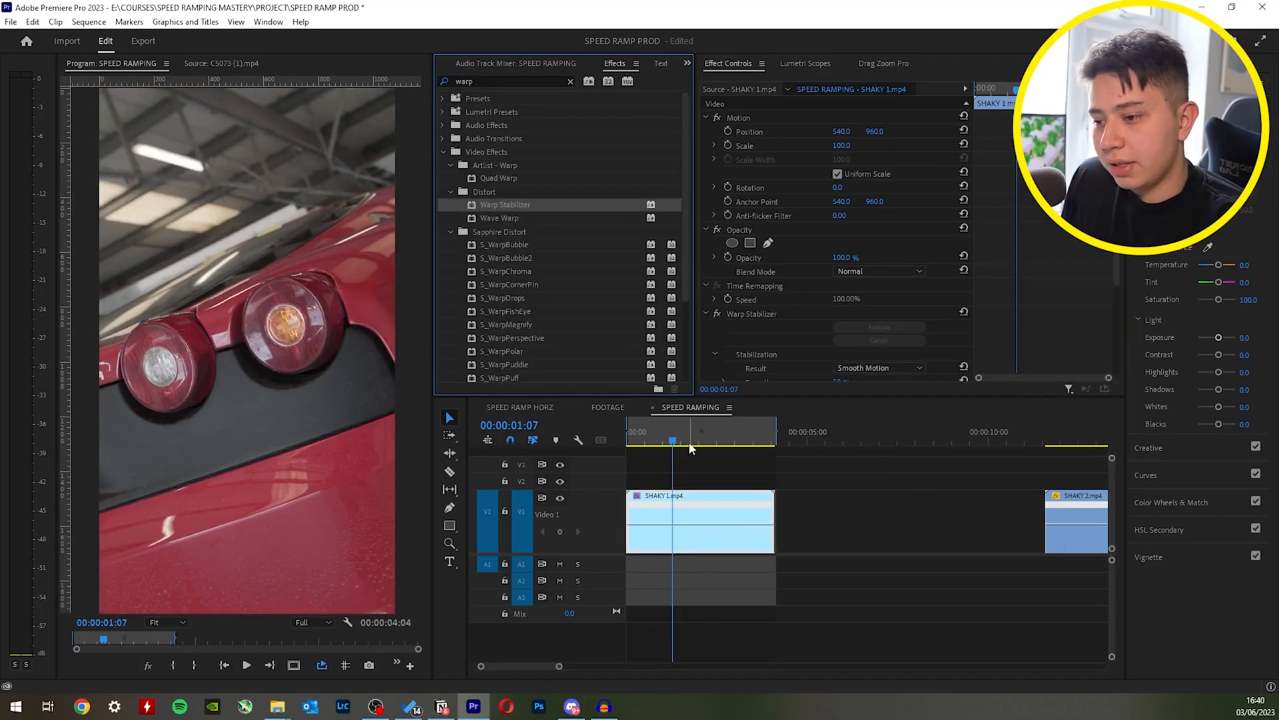
pyautogui.moveTo(682, 440); pyautogui.dragTo(609, 439)
pyautogui.press('space')
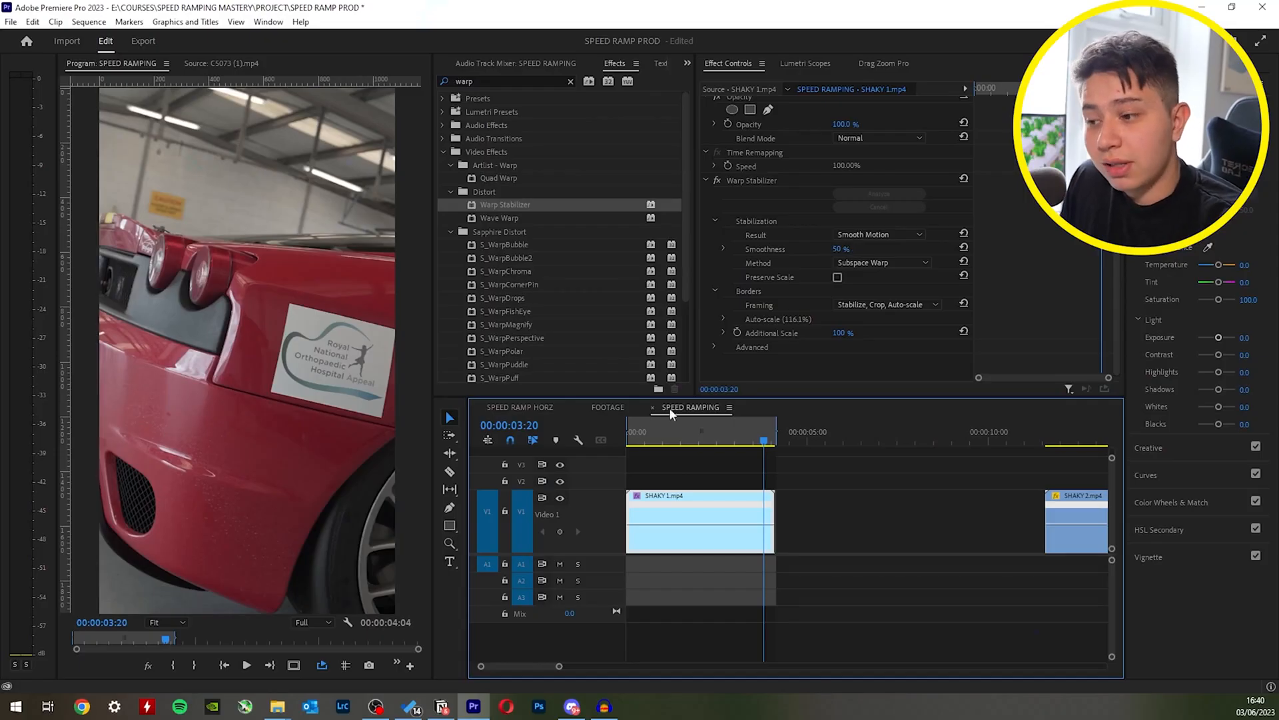
# Set the Warp Stabilizer smoothness on SHAKY 1.mp4 to 5% and play the clip from the start.
pyautogui.moveTo(646, 433)
pyautogui.mouseDown()
pyautogui.moveTo(622, 441)
pyautogui.moveTo(667, 450)
pyautogui.moveTo(658, 442)
pyautogui.mouseUp()
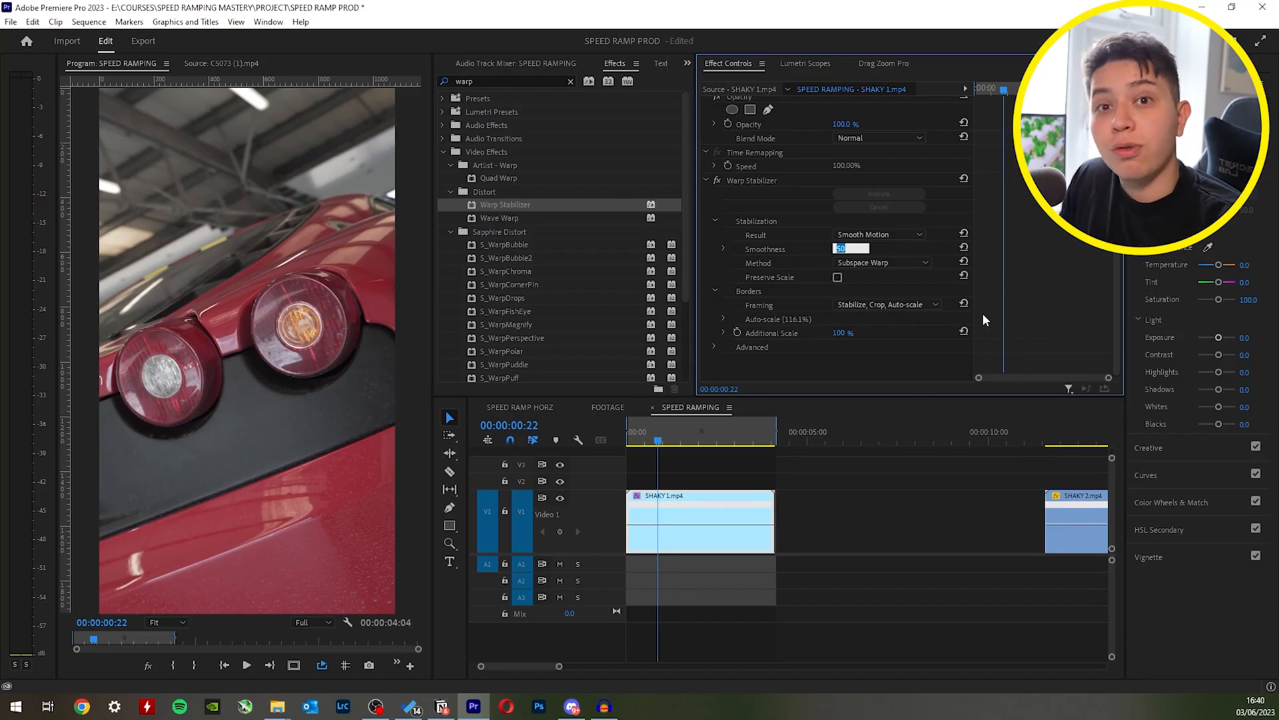
pyautogui.write('5')
pyautogui.press('Return')
pyautogui.moveTo(656, 438); pyautogui.dragTo(557, 444)
pyautogui.press('space')
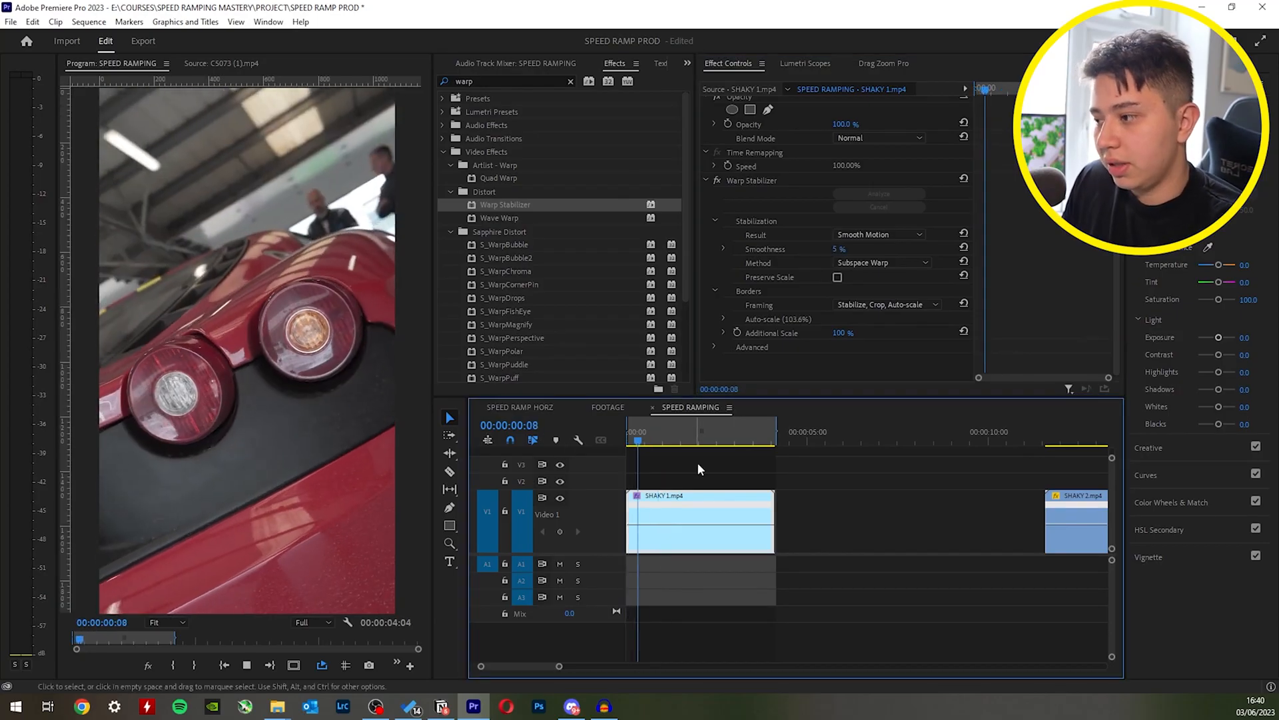
# Compare playback of SHAKY 1.mp4 with the Warp Stabilizer effect disabled and enabled again.
pyautogui.press('space')
pyautogui.press('Home')
pyautogui.click(718, 180)
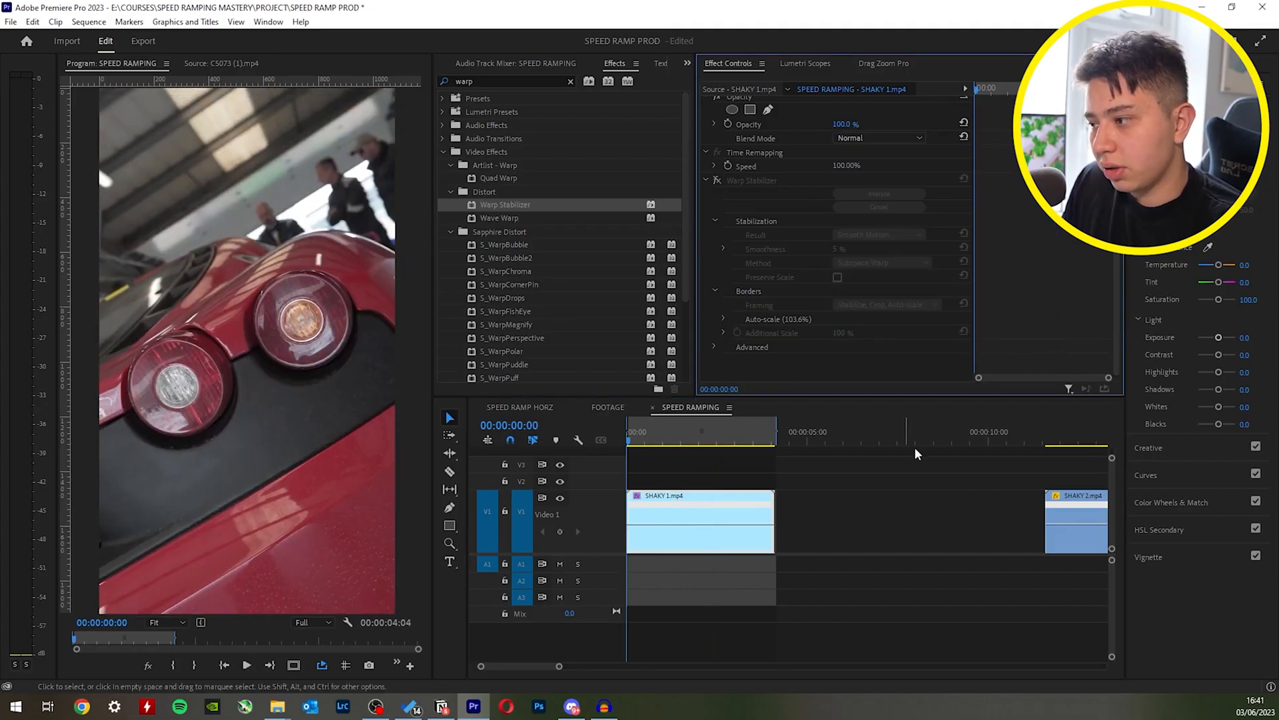
pyautogui.press('space')
pyautogui.click(757, 478)
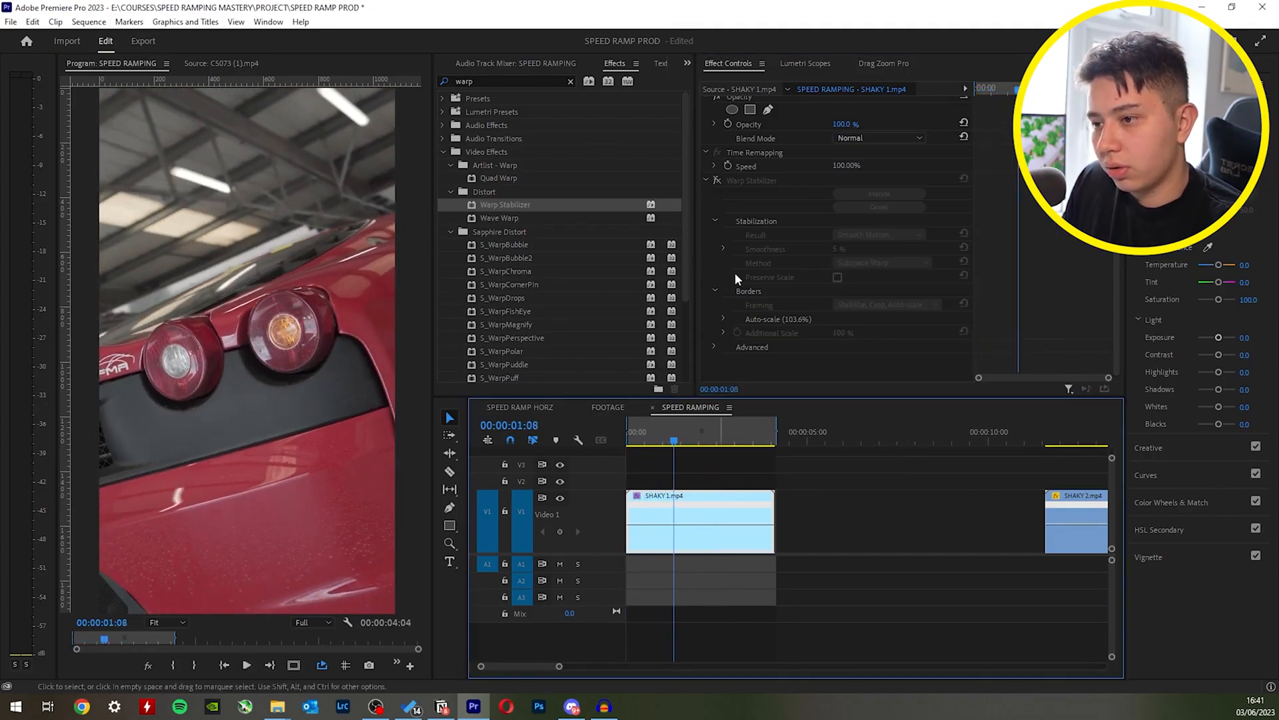
pyautogui.click(718, 180)
pyautogui.press('Home')
pyautogui.press('space')
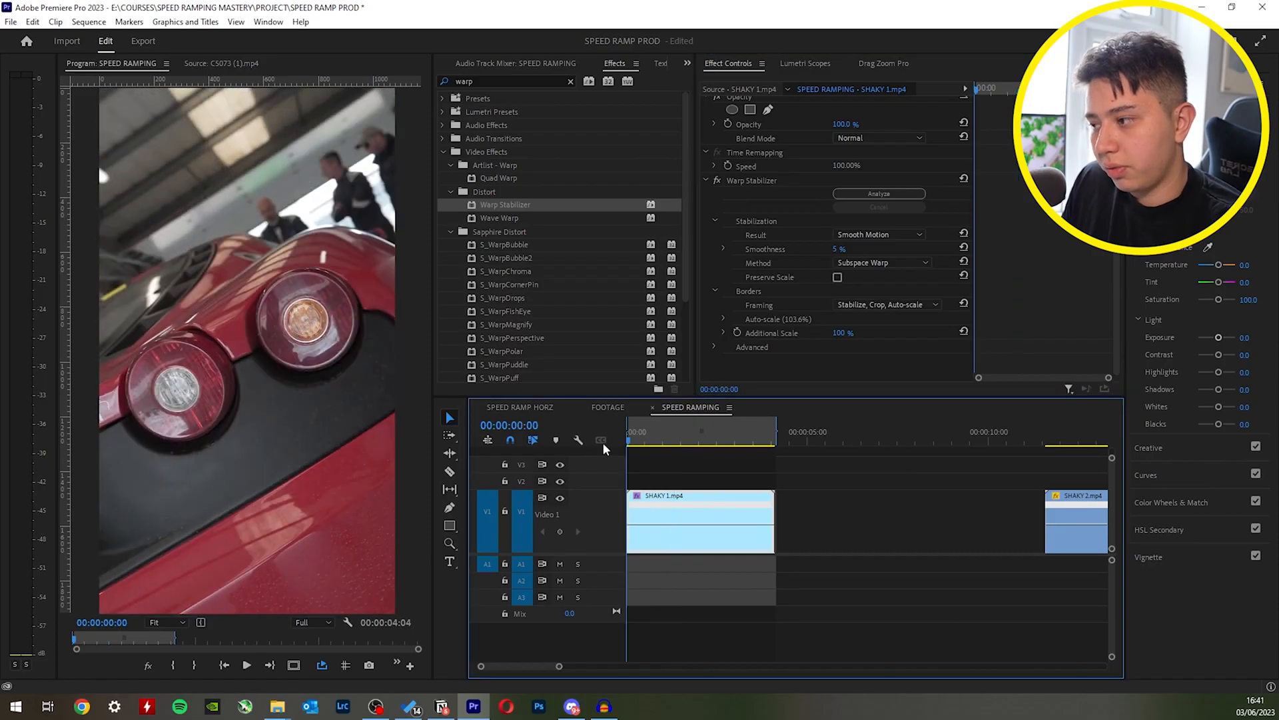
pyautogui.press('space')
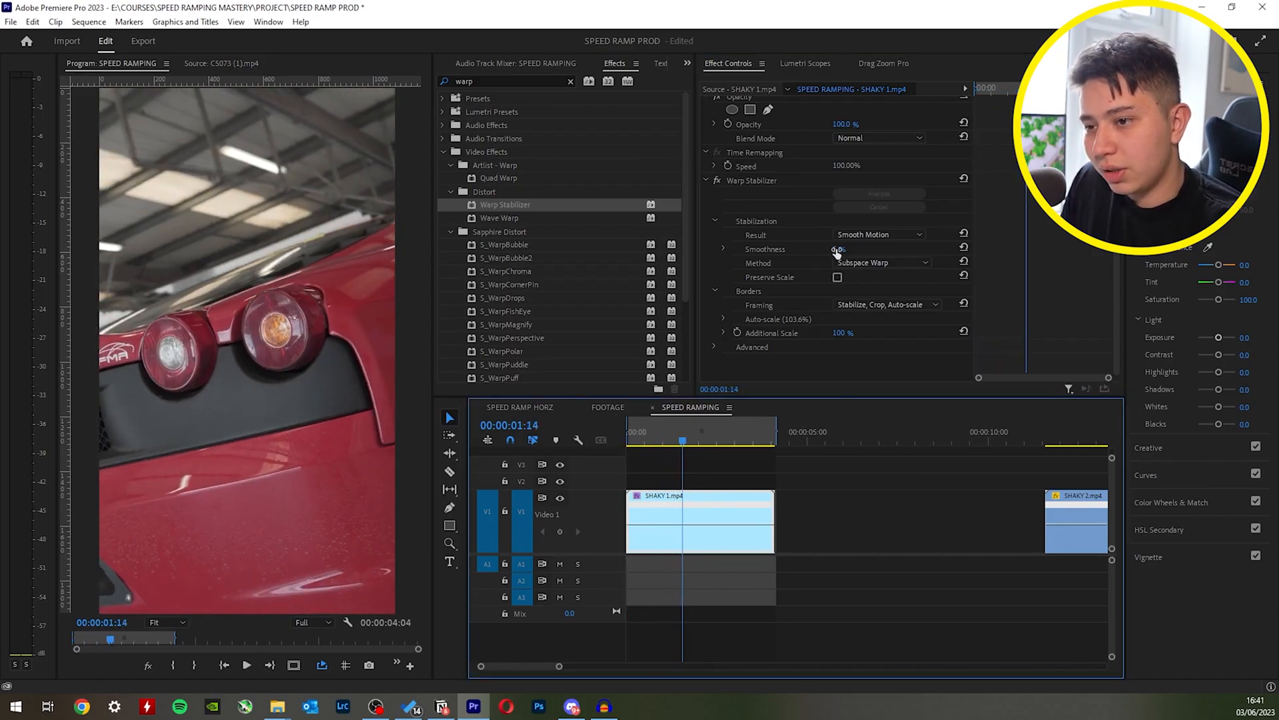
# Set the Warp Stabilizer smoothness on SHAKY 1.mp4 to 15% and review the clip's playback.
pyautogui.write('15')
pyautogui.press('Return')
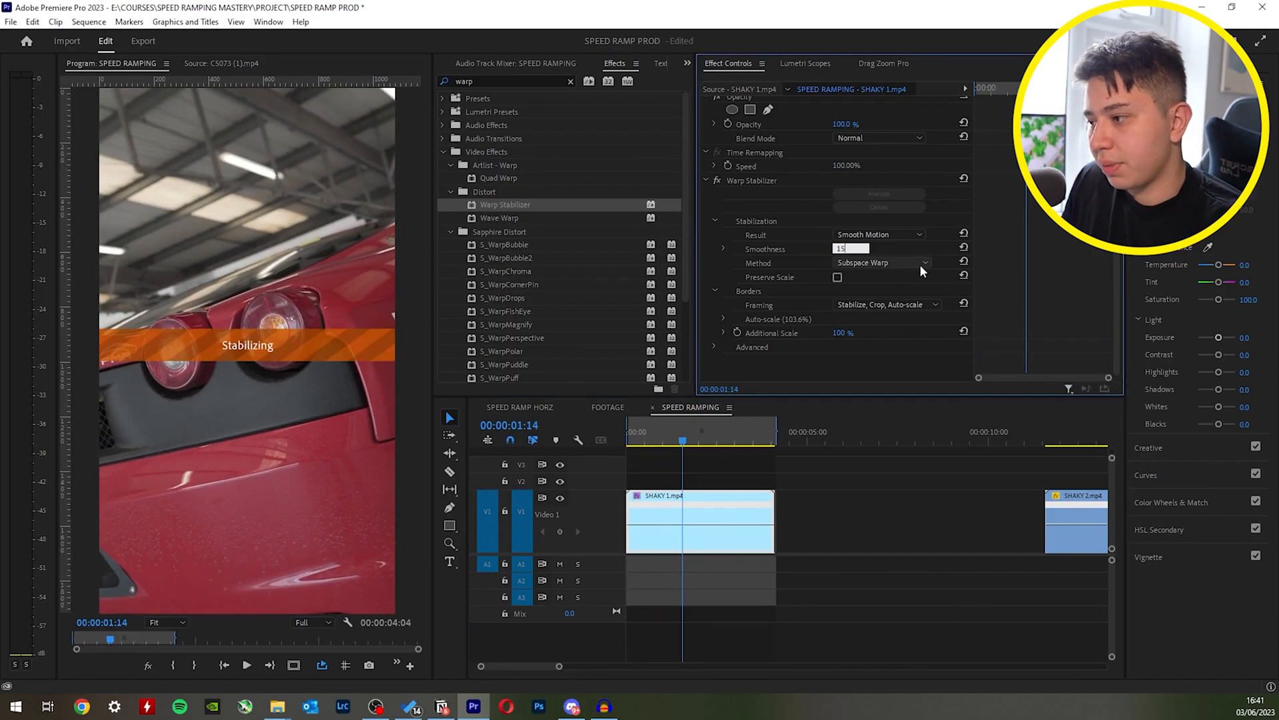
pyautogui.press('Return')
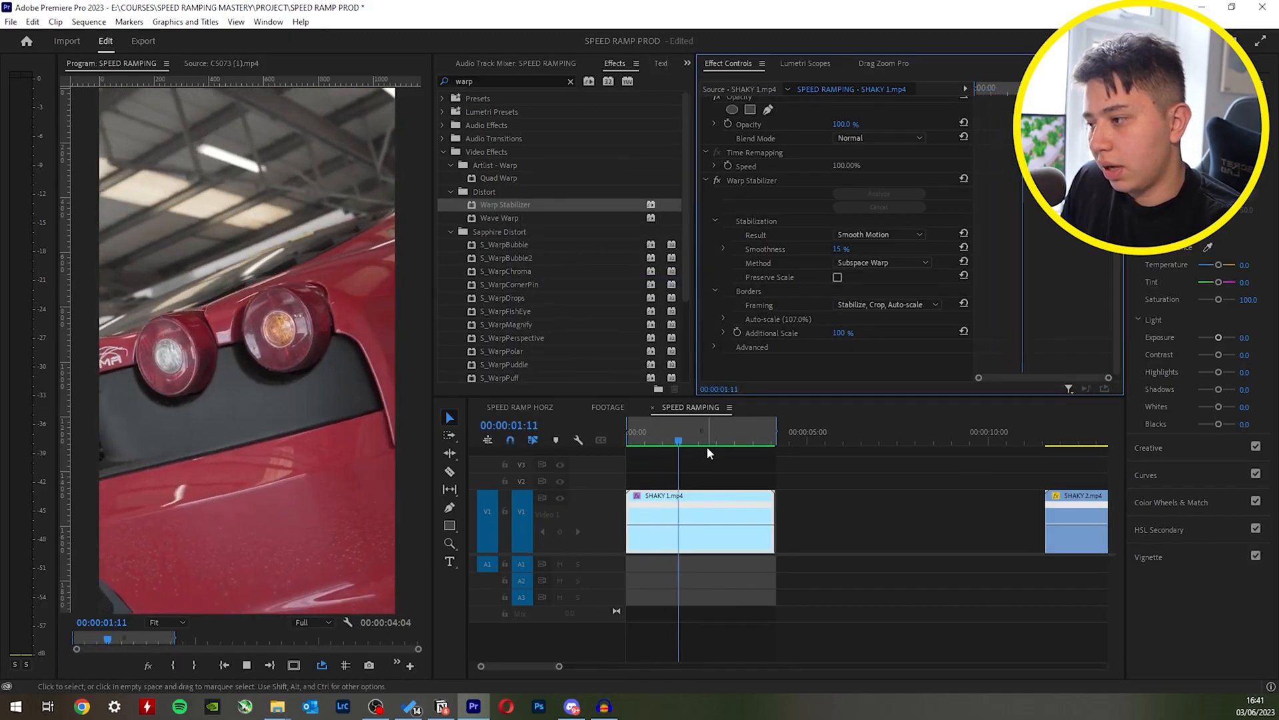
pyautogui.moveTo(706, 446); pyautogui.dragTo(674, 445)
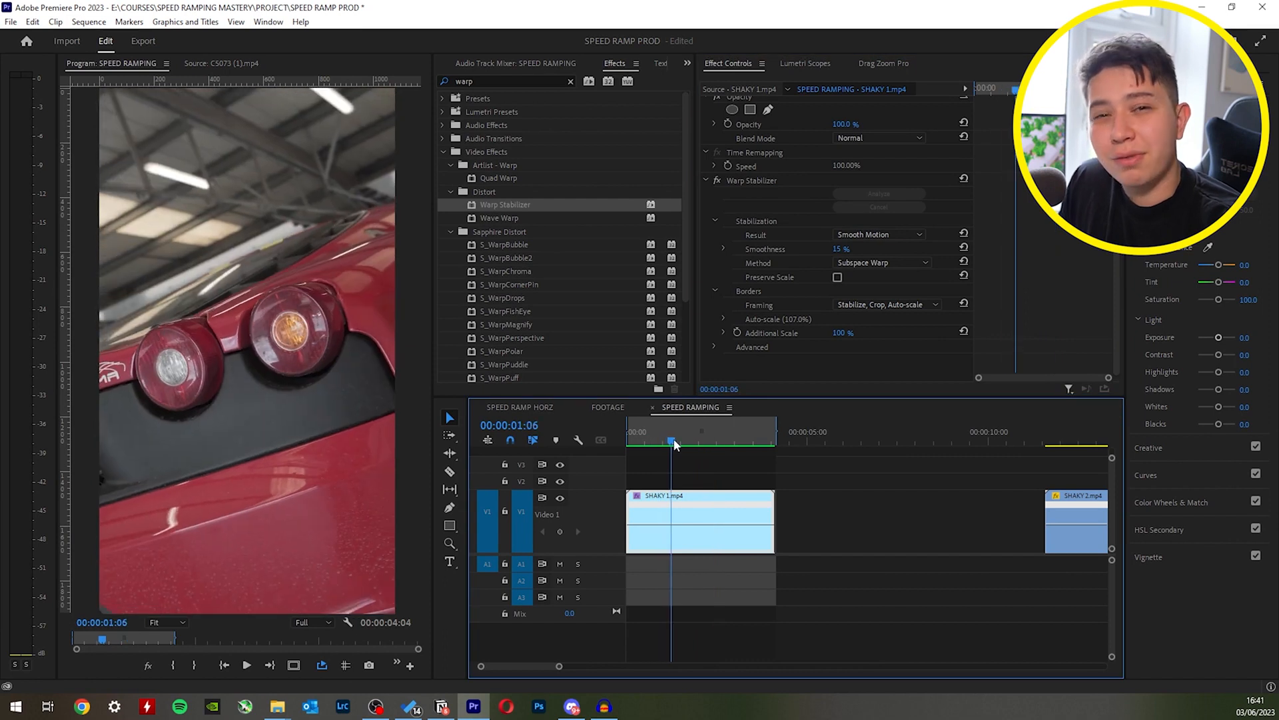
# Save the project, set the Warp Stabilizer method to Position, Scale, Rotation, and review the clip's playback.
pyautogui.hotkey('ctrl', 's')
pyautogui.click(878, 262)
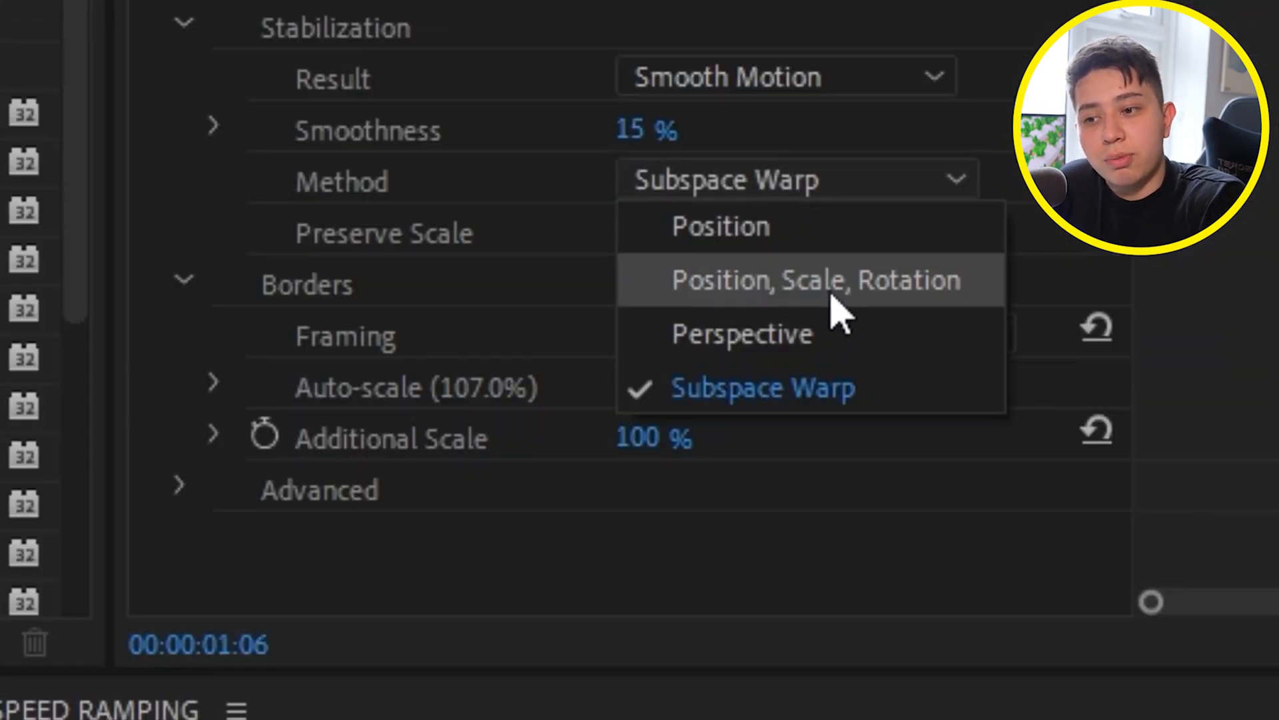
pyautogui.click(834, 294)
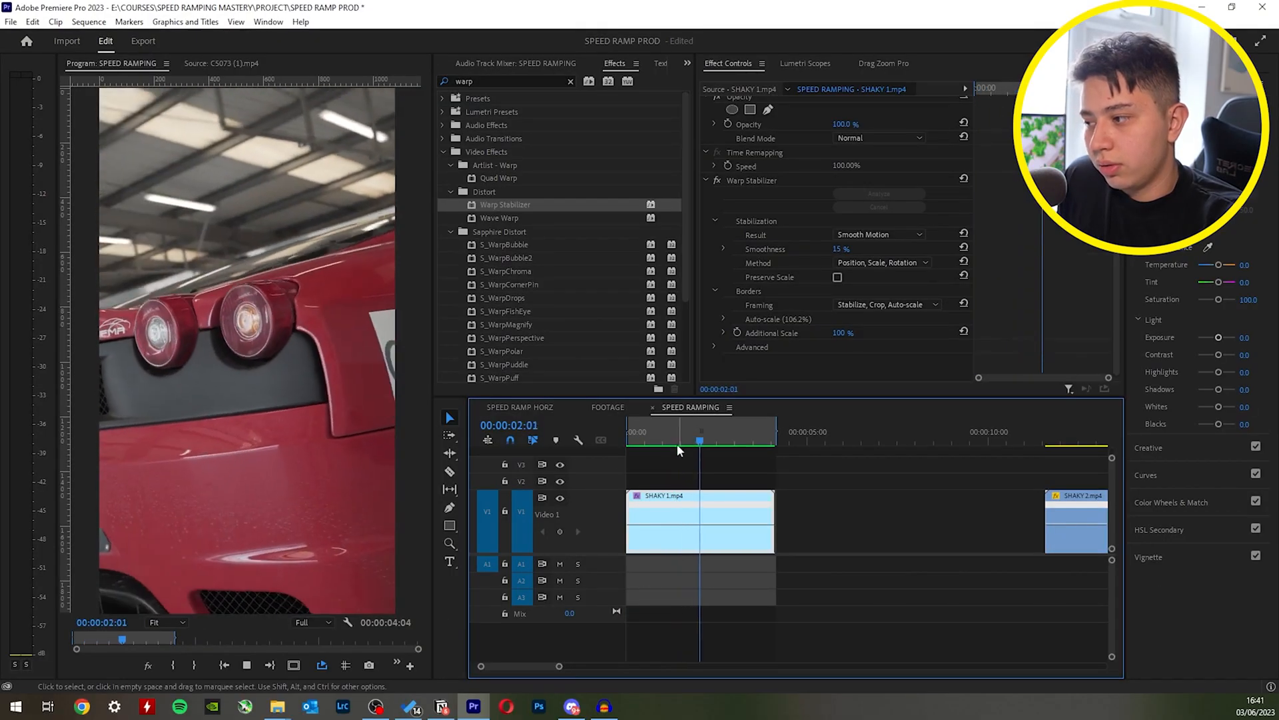
pyautogui.click(631, 437)
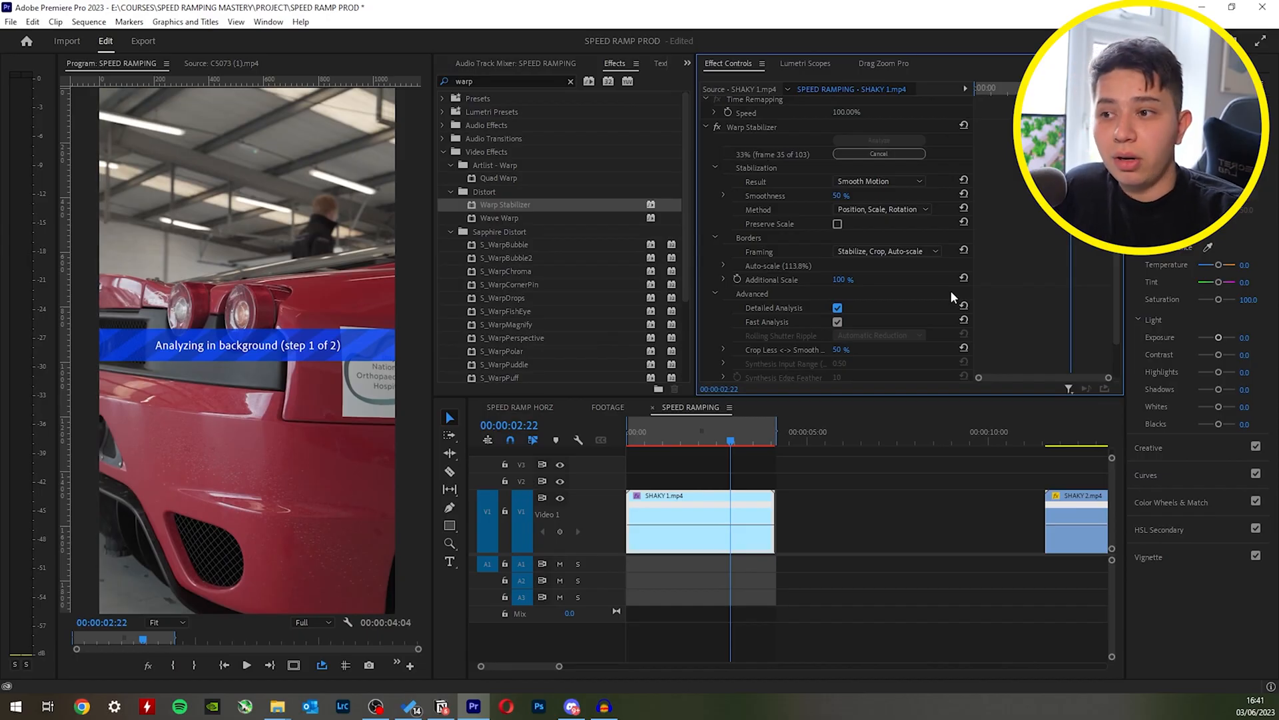
# Compare the original and stabilised SHAKY 1.mp4 clips in playback and review the second clip's Warp Stabilizer settings.
pyautogui.click(643, 433)
pyautogui.press('space')
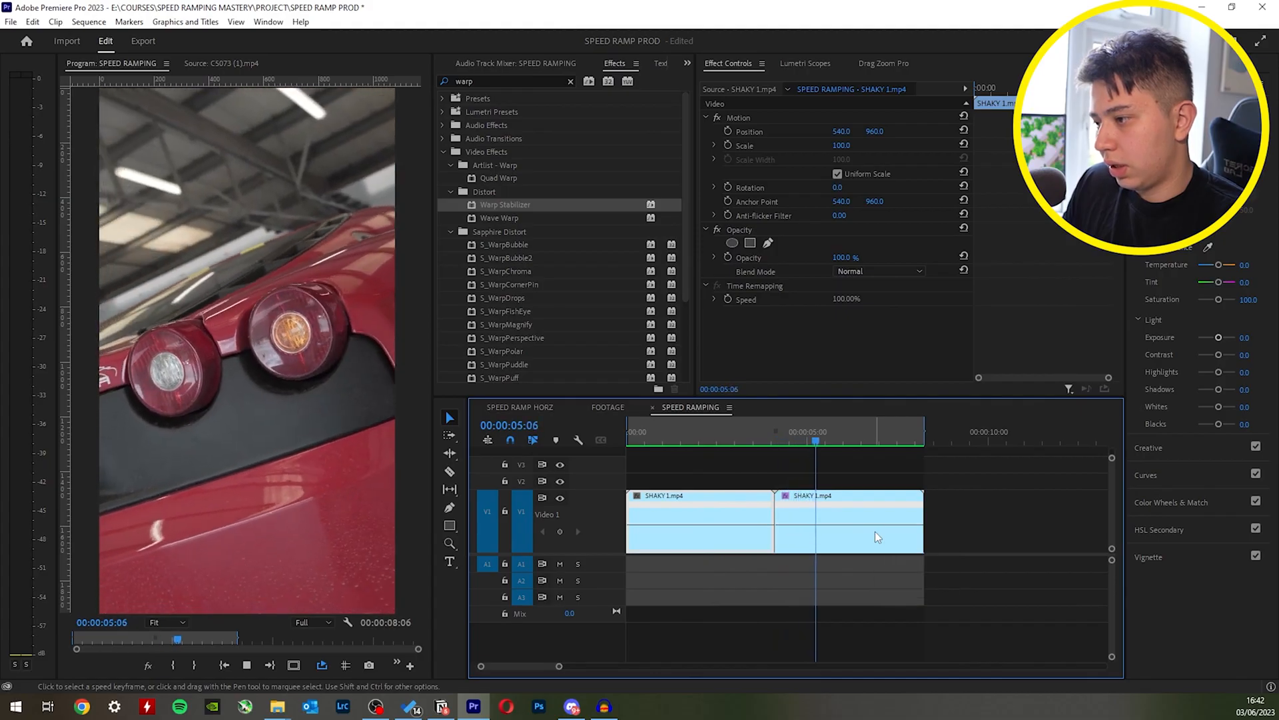
pyautogui.moveTo(809, 430); pyautogui.dragTo(809, 453)
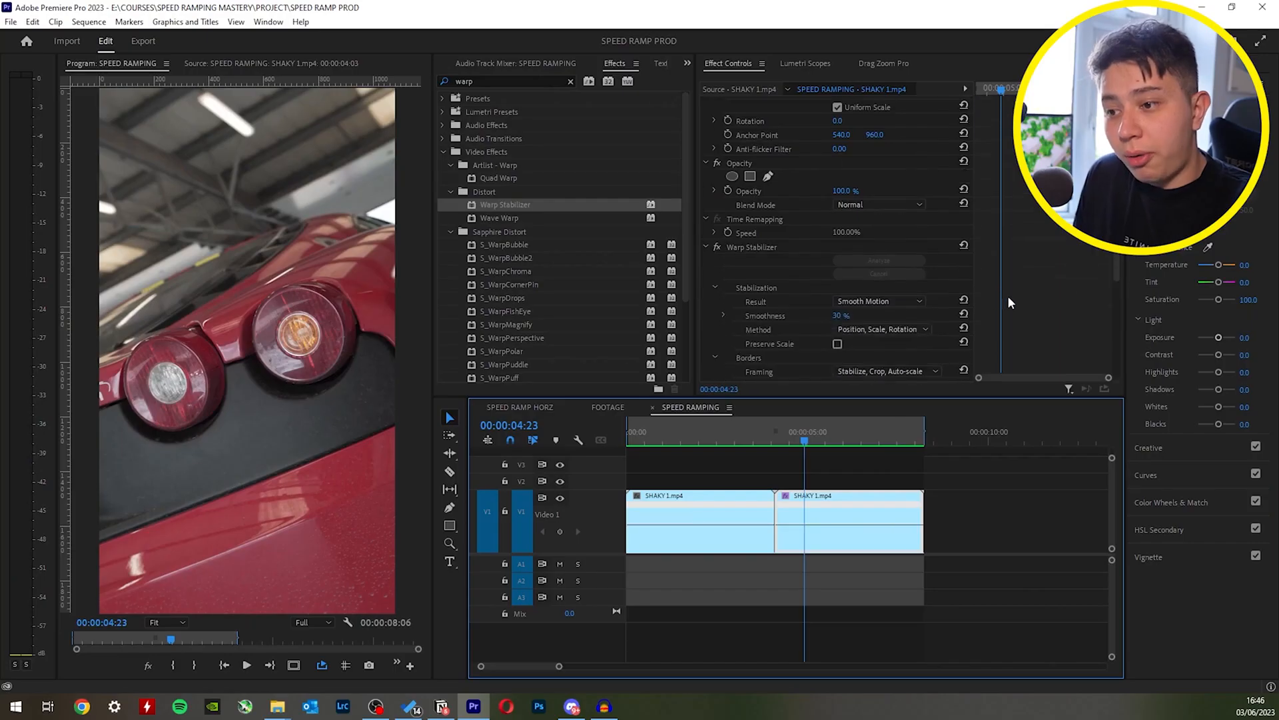
pyautogui.scroll(-2, 992, 251)
pyautogui.scroll(2, 1007, 252)
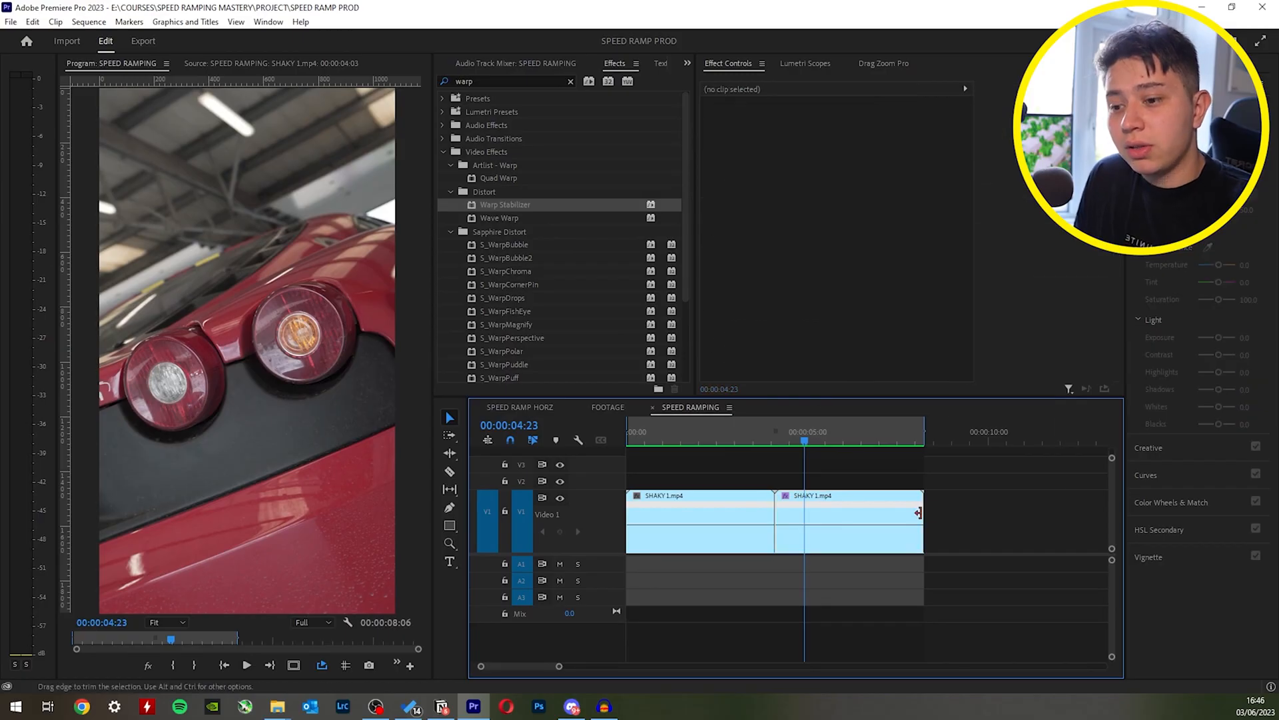
pyautogui.scroll(2, 993, 392)
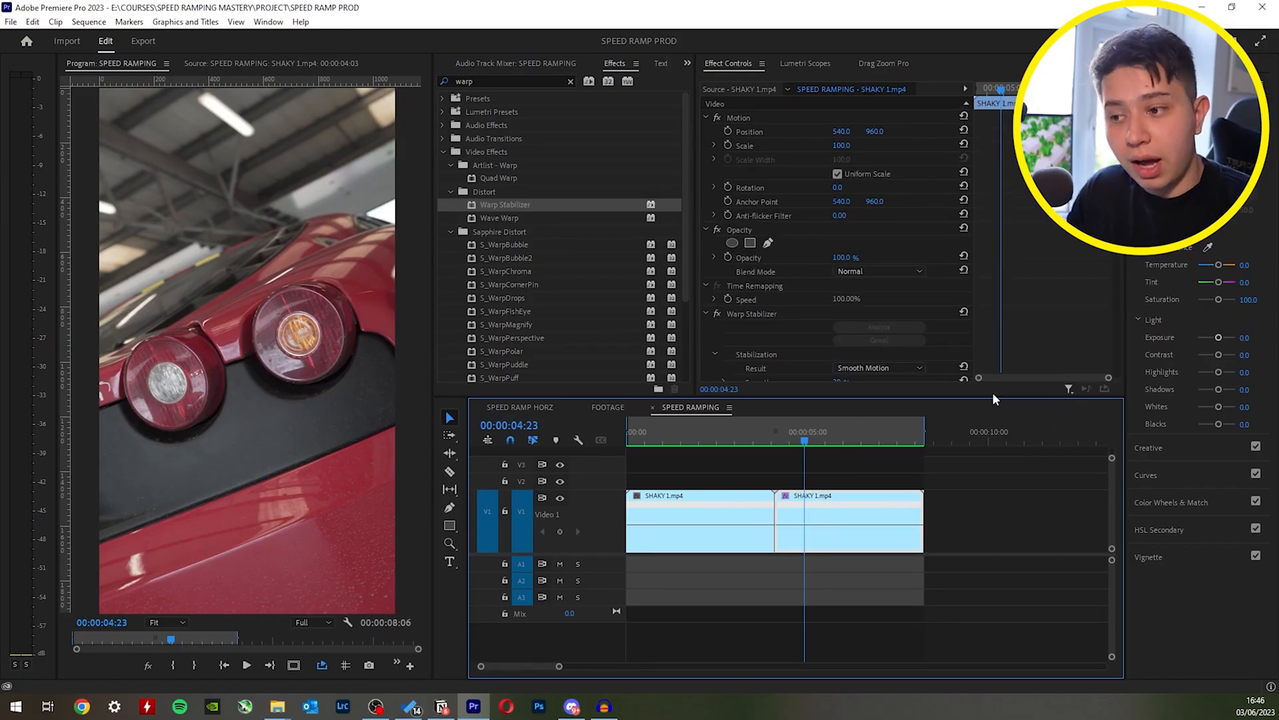
# Try to set the speed of the stabilised second SHAKY 1.mp4 clip to 50%.
pyautogui.rightClick(836, 501)
pyautogui.click(860, 429)
pyautogui.write('50')
pyautogui.press('Return')
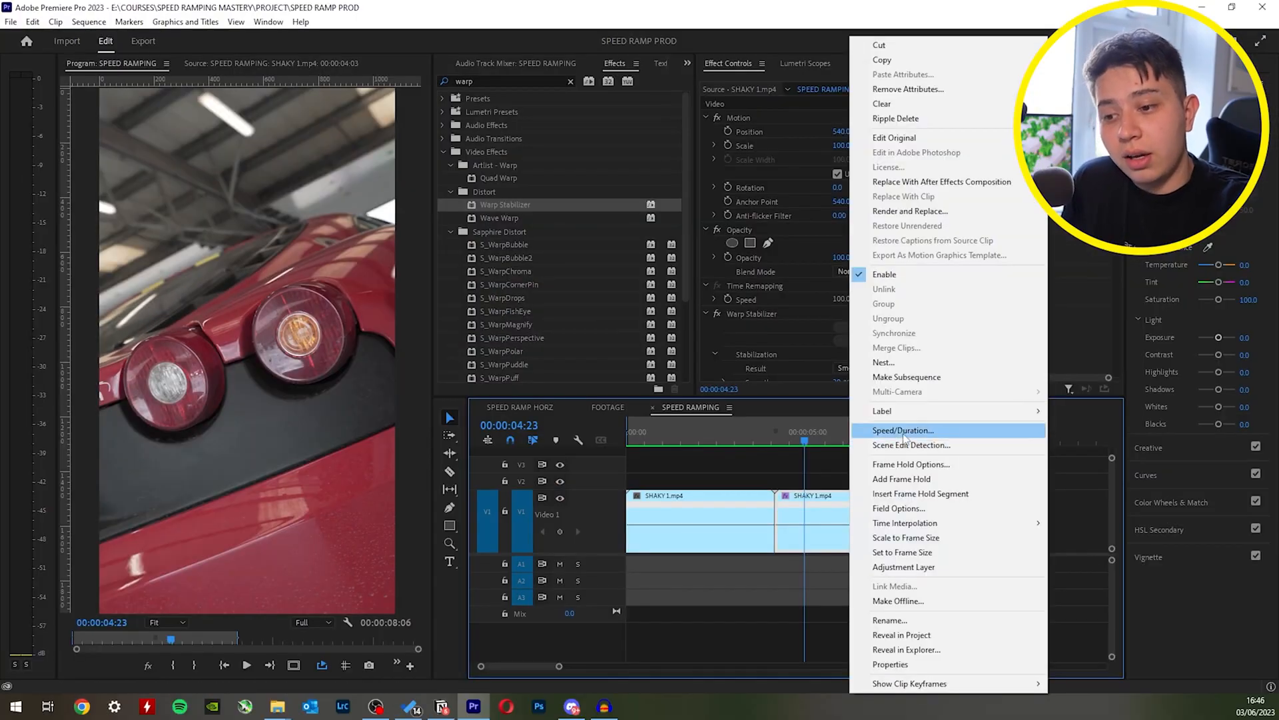
# Nest the stabilised SHAKY 1.mp4 clip as Nested Sequence 02 and show its time-remapping speed line.
pyautogui.click(906, 363)
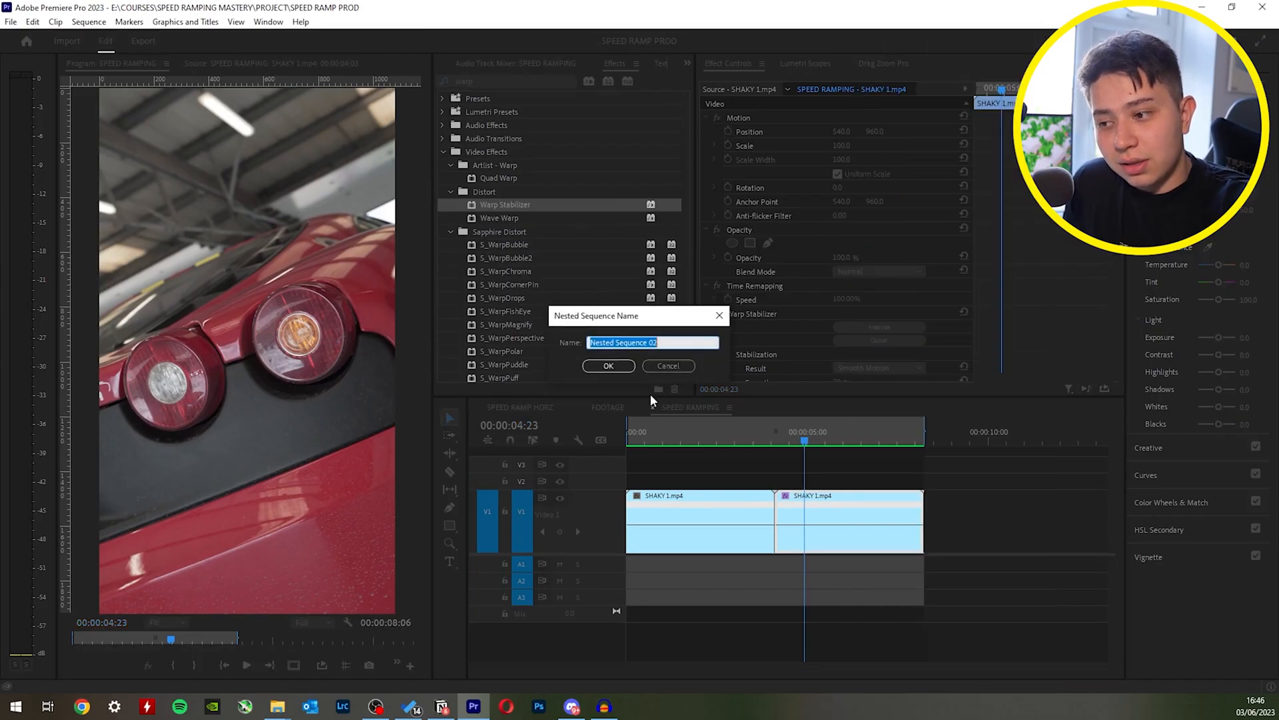
pyautogui.click(623, 368)
pyautogui.click(785, 496)
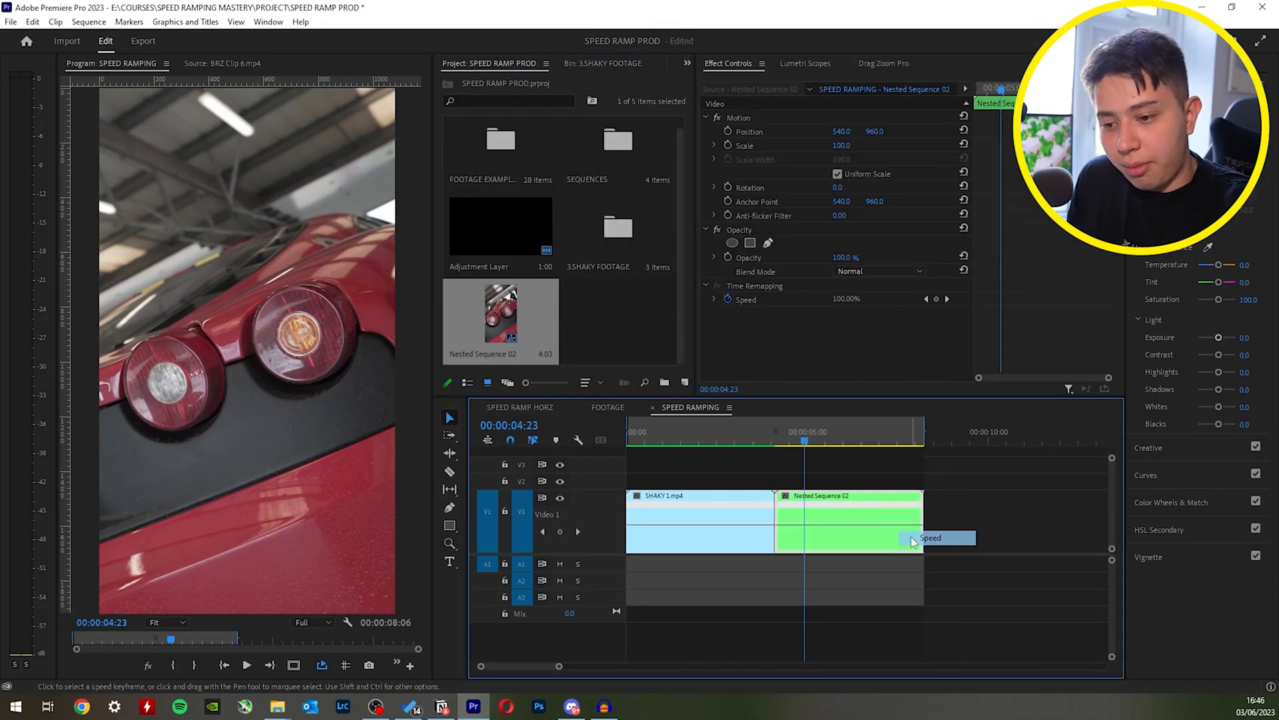
# Add a speed keyframe near the start of Nested Sequence 02, create a fast-to-normal speed ramp, and play it.
pyautogui.moveTo(803, 451)
pyautogui.mouseDown()
pyautogui.moveTo(789, 443)
pyautogui.moveTo(812, 445)
pyautogui.mouseUp()
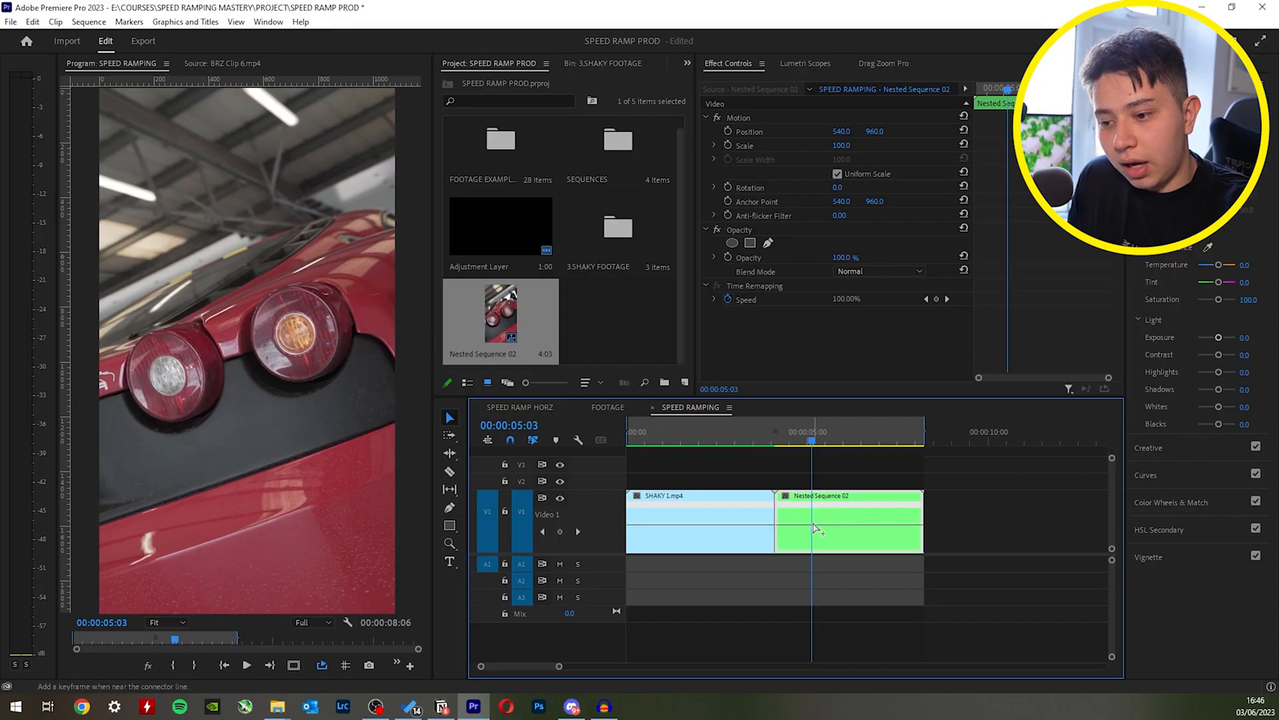
pyautogui.moveTo(811, 504); pyautogui.dragTo(791, 514)
pyautogui.click(777, 430)
pyautogui.press('space')
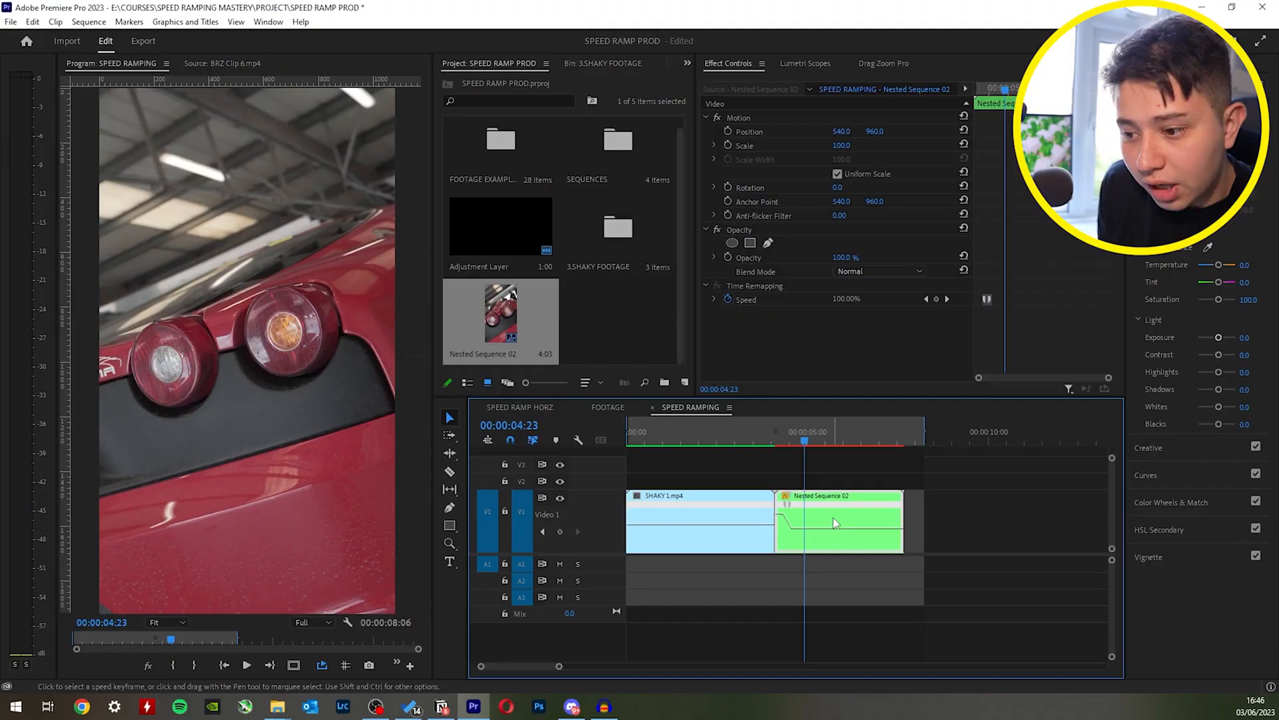
# Lower the speed after the ramp in Nested Sequence 02 to 50% and compare its playback with the original clip.
pyautogui.moveTo(839, 529); pyautogui.dragTo(841, 534)
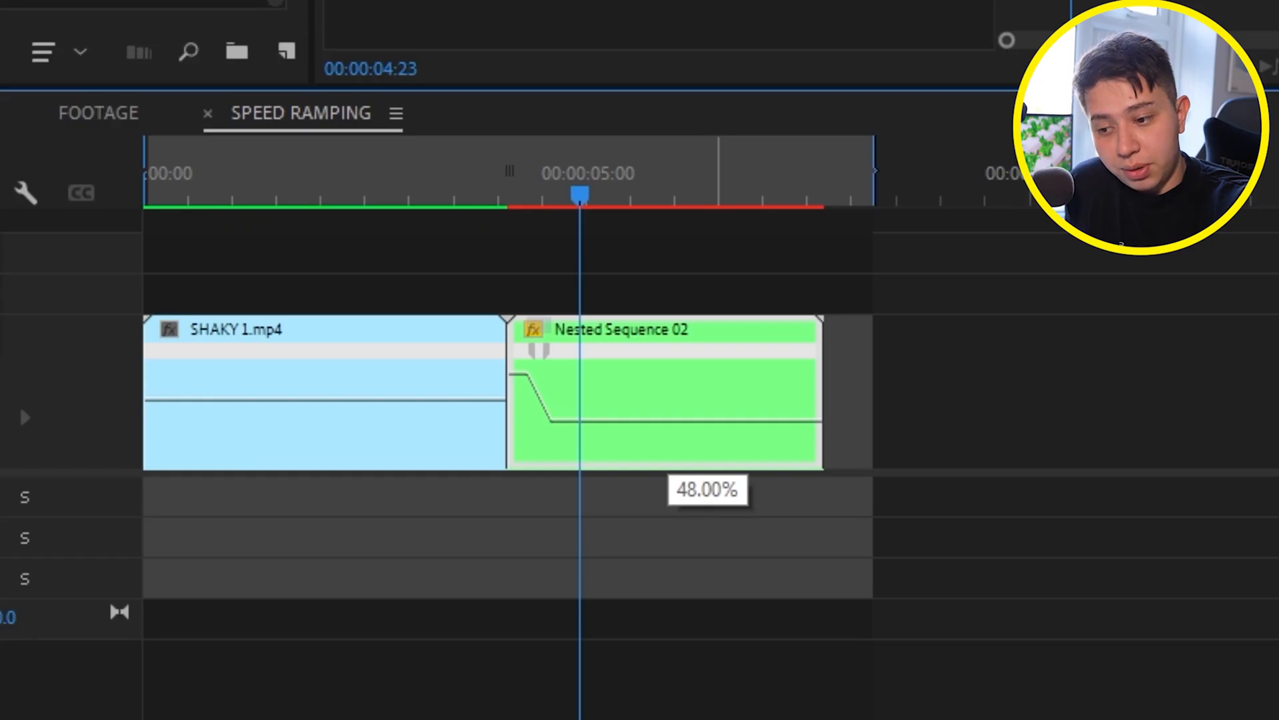
pyautogui.moveTo(711, 421); pyautogui.dragTo(708, 420)
pyautogui.moveTo(1205, 471)
pyautogui.mouseDown()
pyautogui.moveTo(1220, 471)
pyautogui.moveTo(1210, 471)
pyautogui.mouseUp()
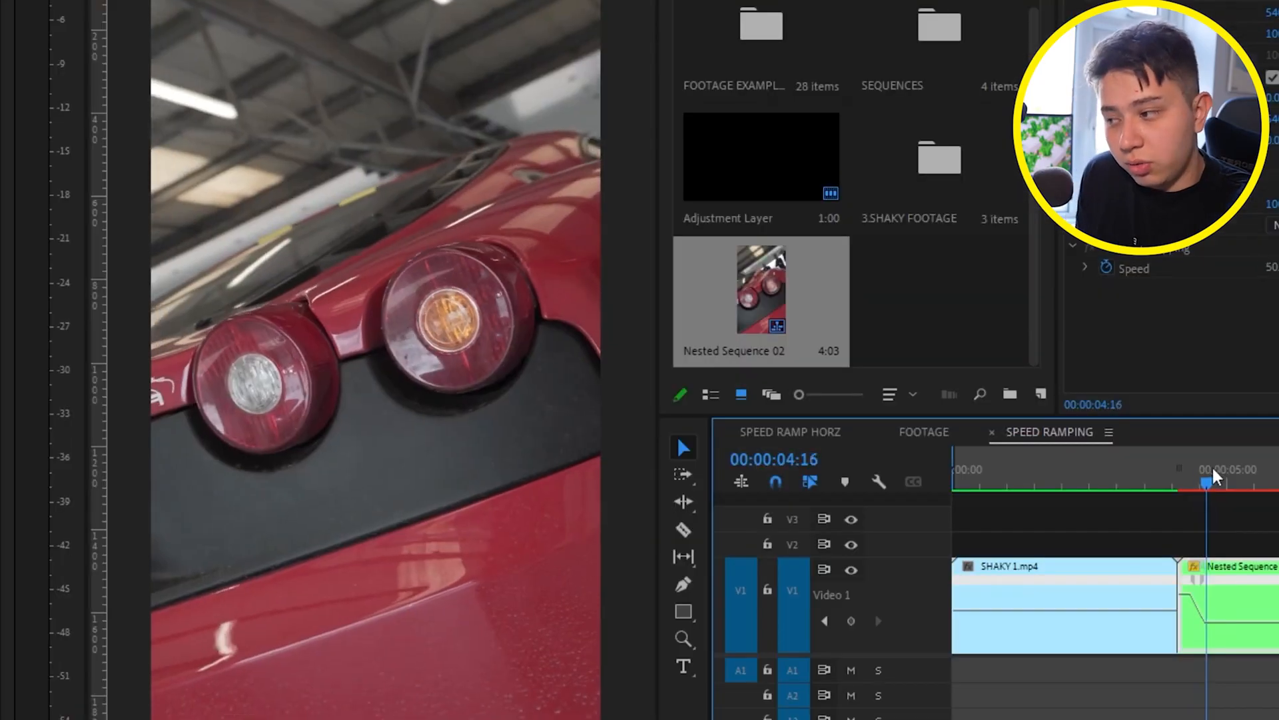
pyautogui.press('space')
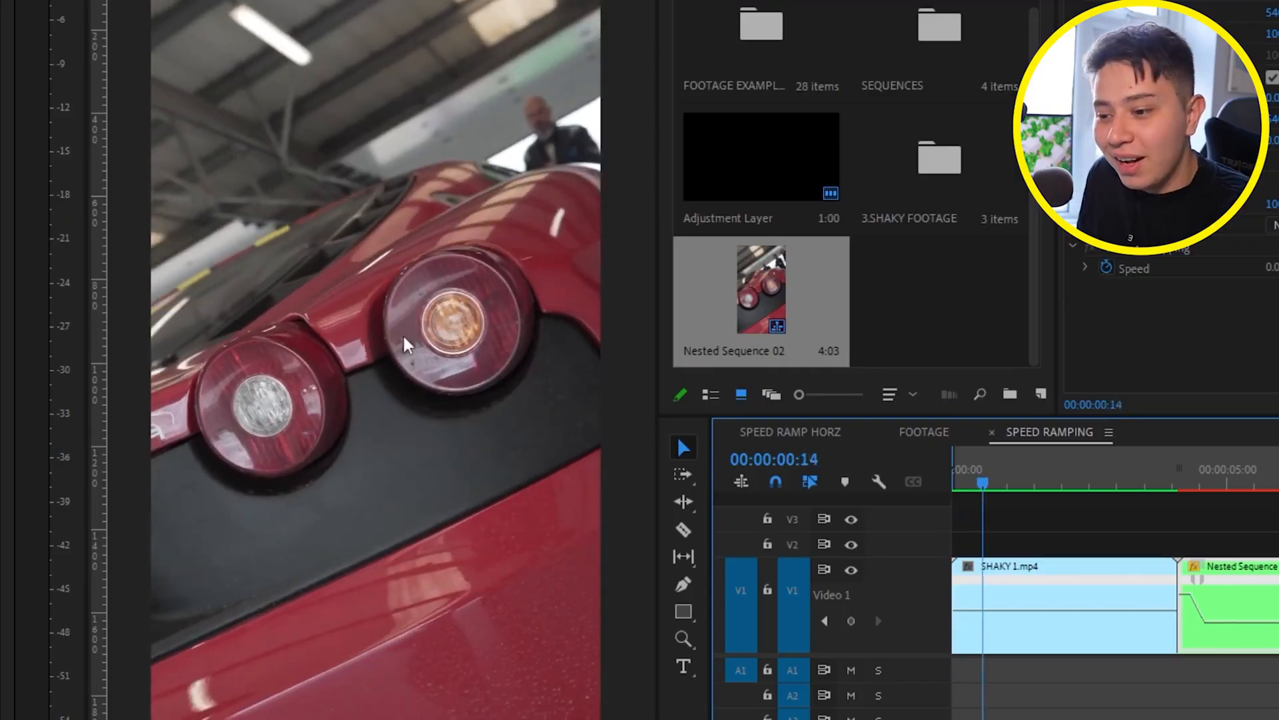
pyautogui.click(1249, 475)
# Inspect the frame rate in the properties of Nested Sequence 02 and close the properties window.
pyautogui.rightClick(739, 466)
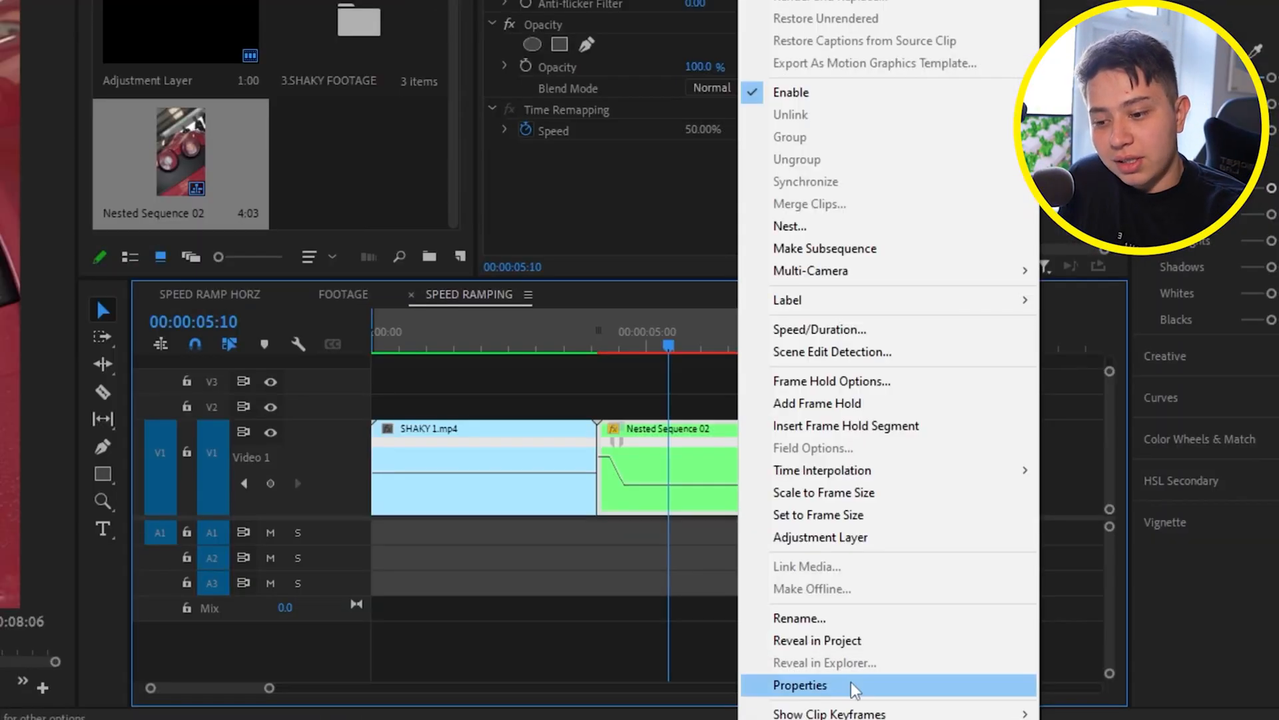
pyautogui.click(851, 683)
pyautogui.moveTo(587, 278); pyautogui.dragTo(517, 278)
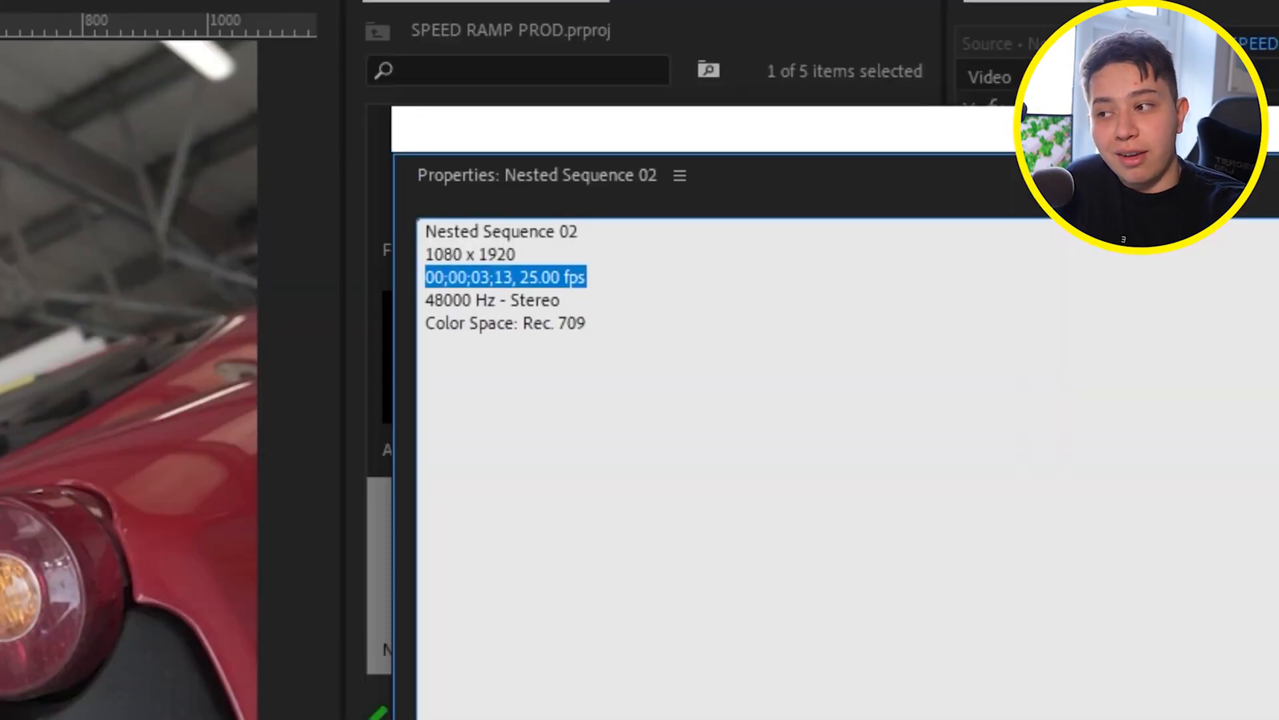
pyautogui.hotkey('ctrl', 'w')
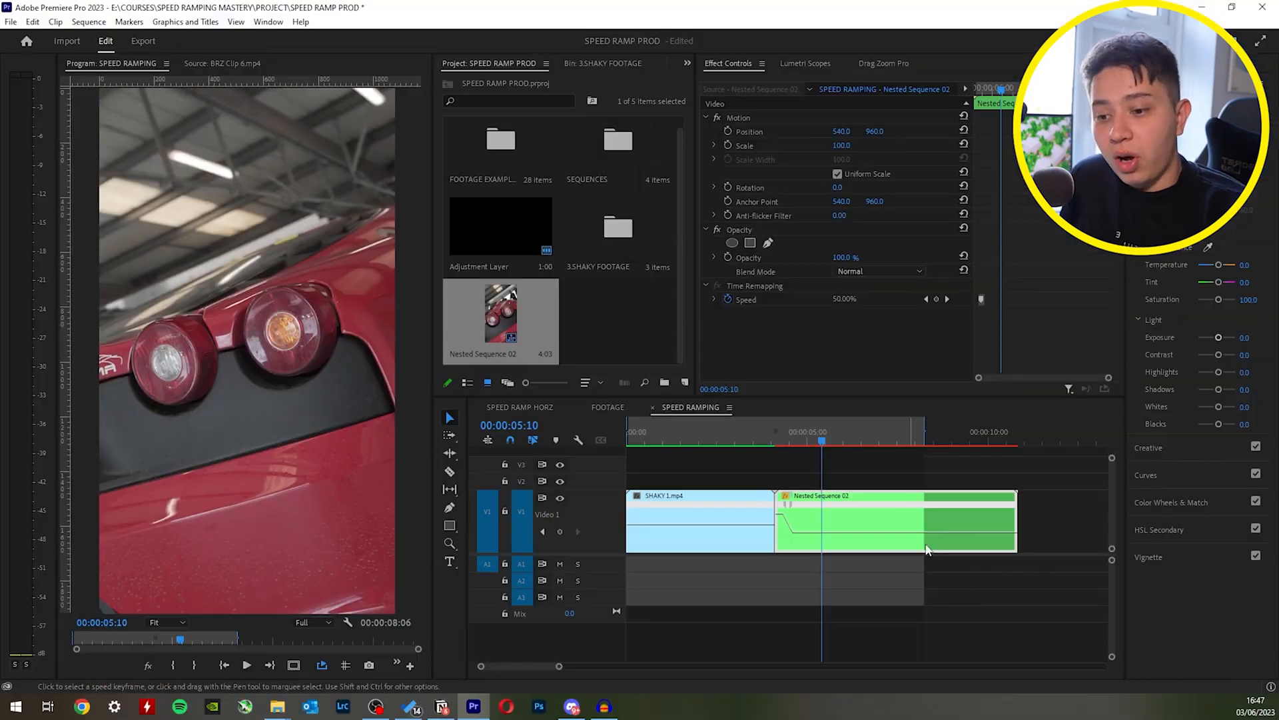
pyautogui.click(740, 472)
pyautogui.click(131, 24)
pyautogui.click(105, 36)
# Open Nested Sequence 02 in its own timeline.
pyautogui.click(810, 606)
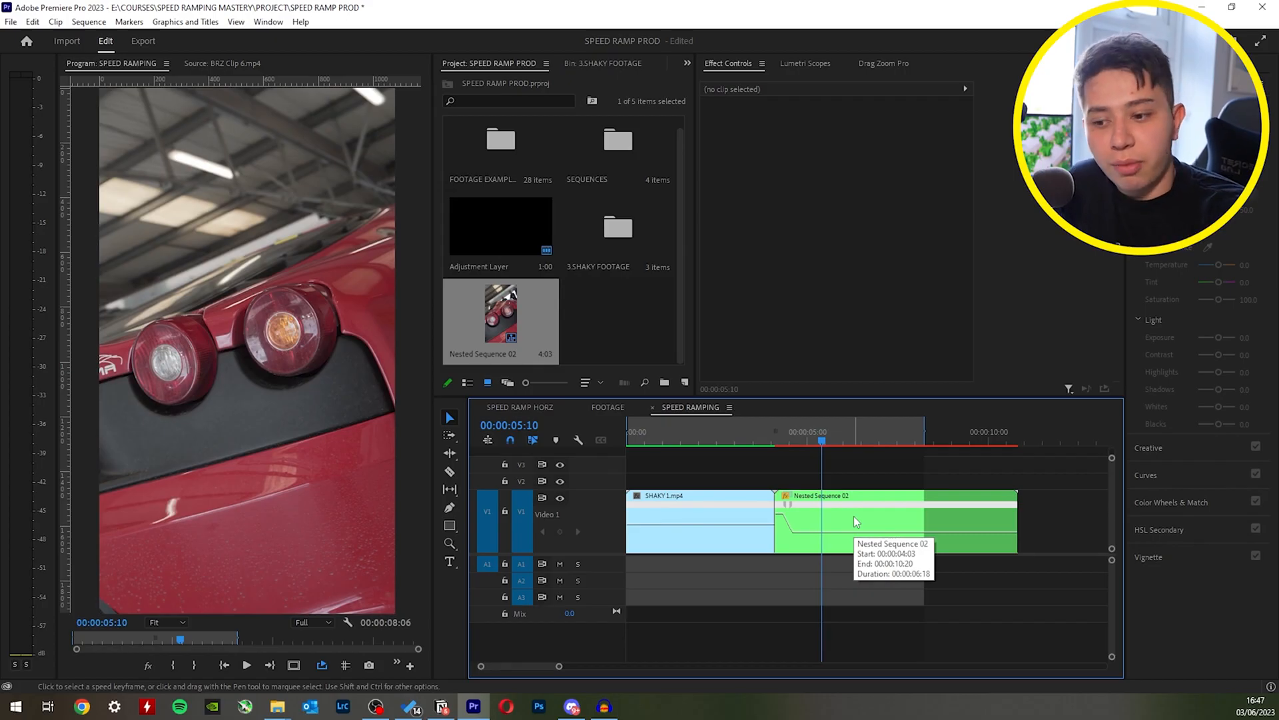
pyautogui.doubleClick(871, 499)
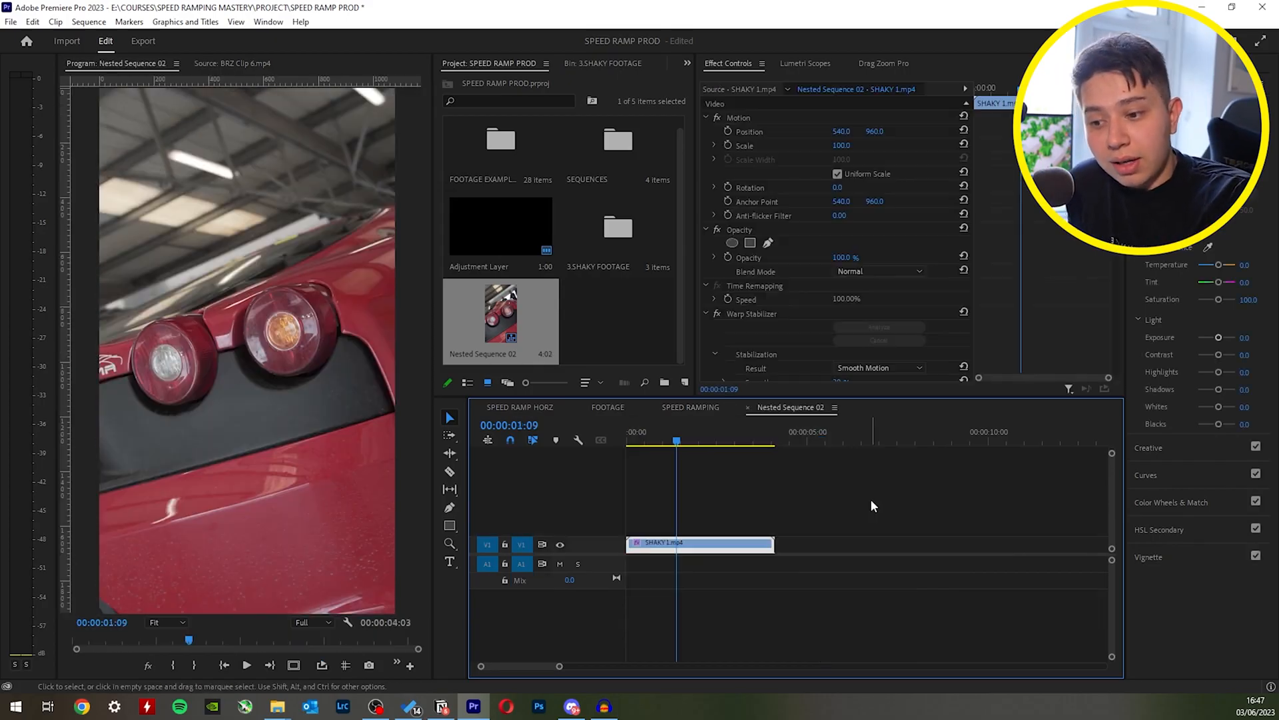
# Set the timebase of Nested Sequence 02 to 50.00 frames/second and re-analyze its clip with Warp Stabilizer.
pyautogui.click(88, 22)
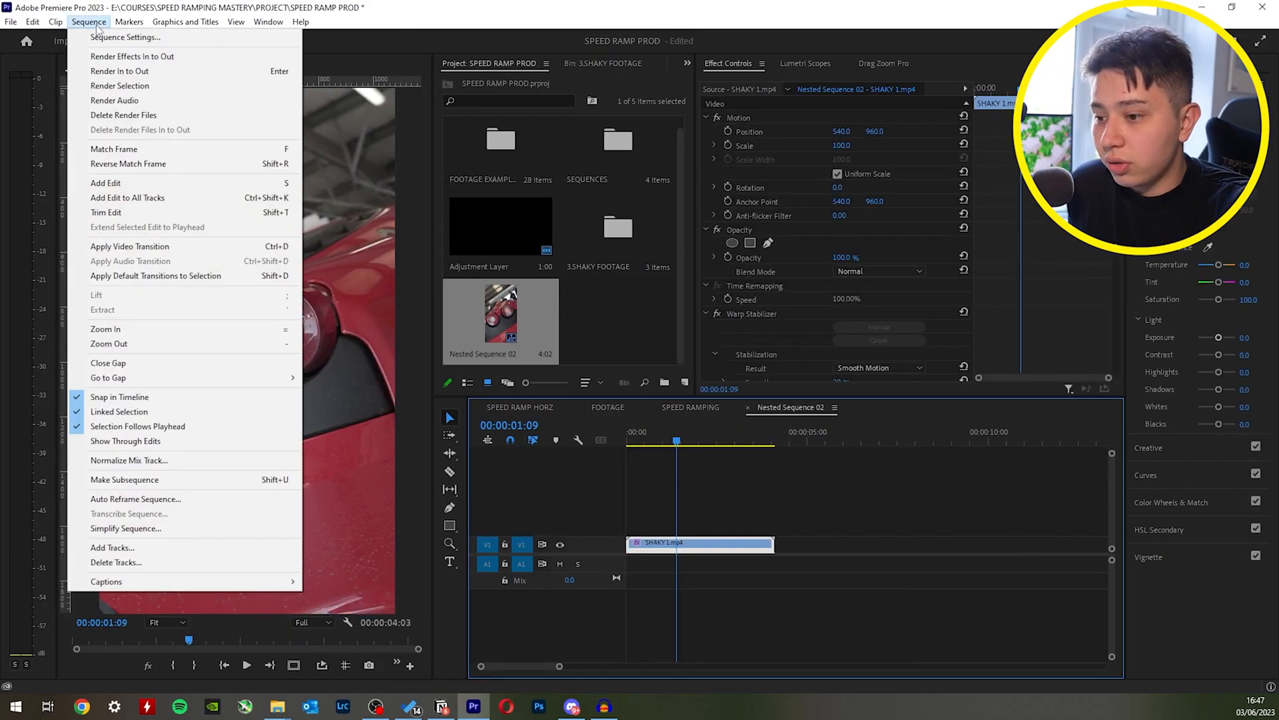
pyautogui.click(147, 40)
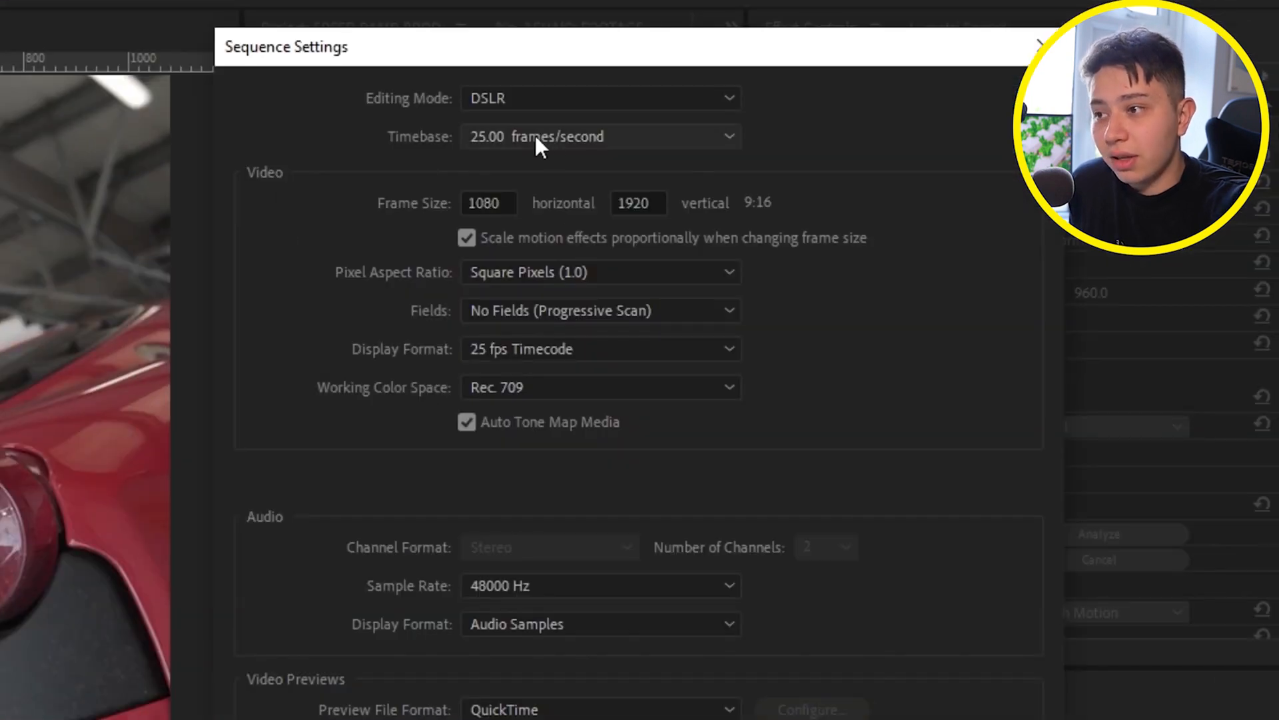
pyautogui.click(538, 140)
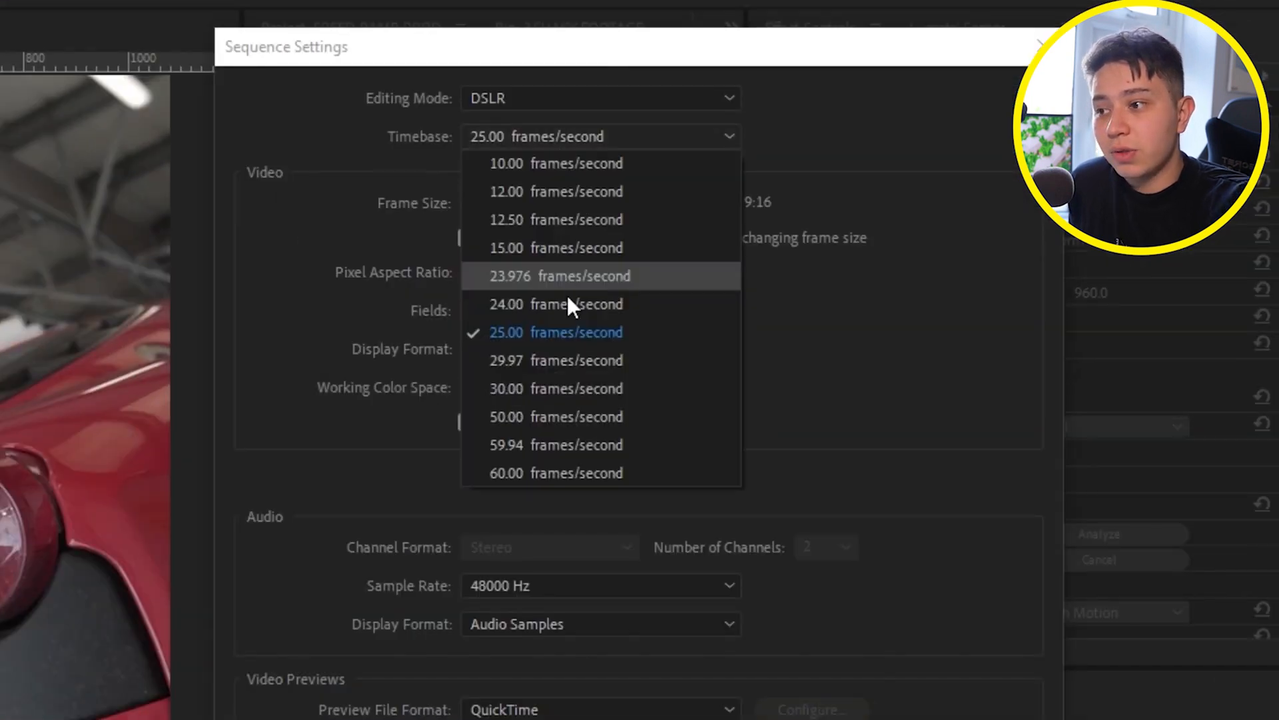
pyautogui.click(553, 425)
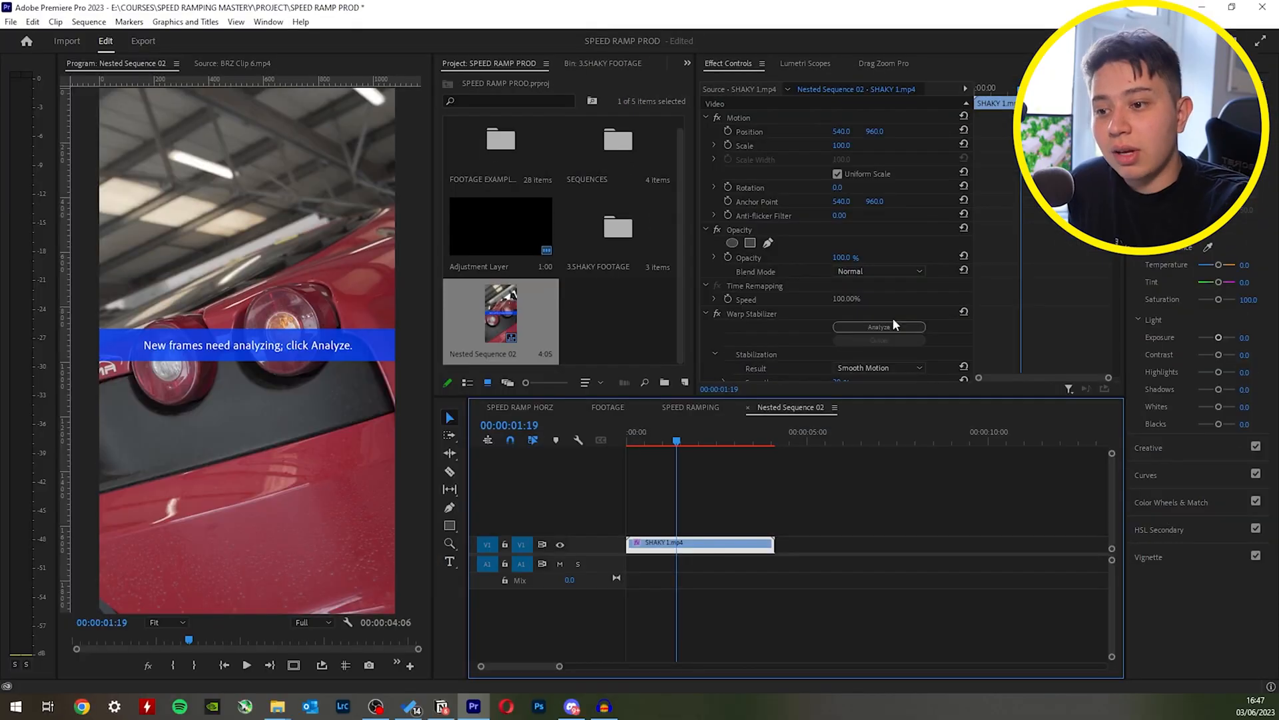
pyautogui.click(1126, 533)
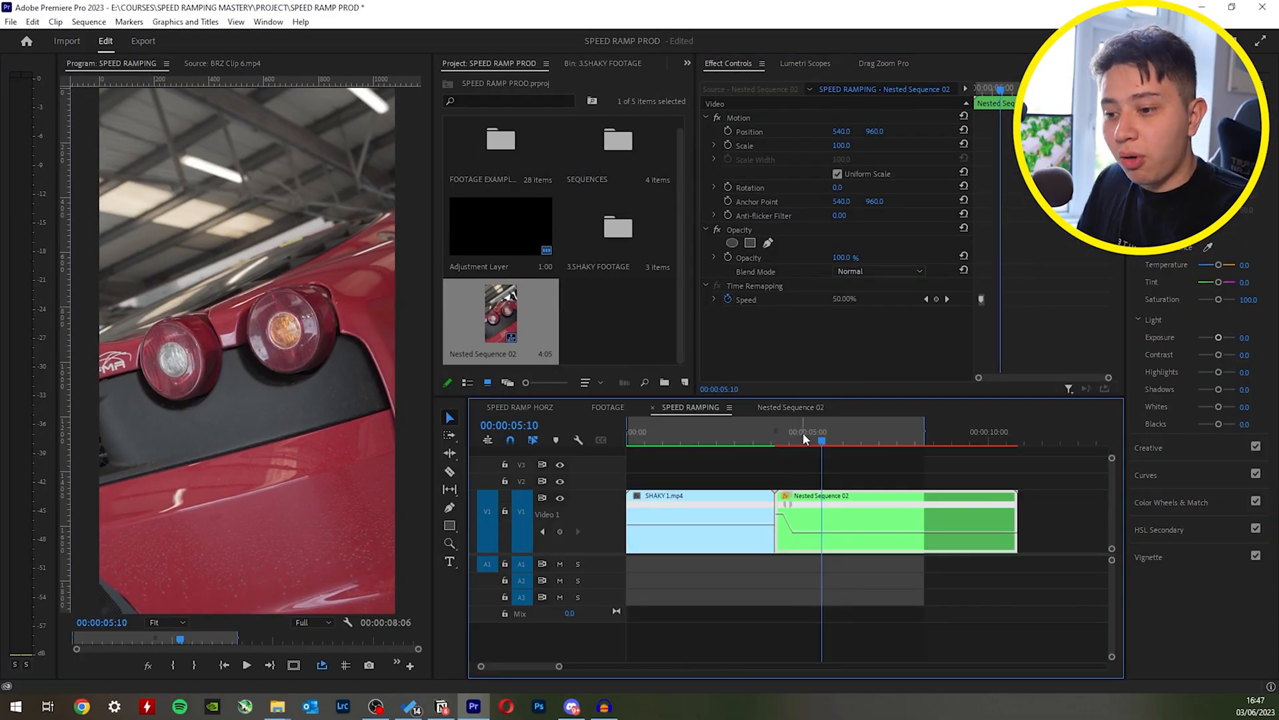
# Play and scrub through the speed-ramped Nested Sequence 02 in the SPEED RAMPING sequence to check its smoothness.
pyautogui.moveTo(802, 433); pyautogui.dragTo(792, 441)
pyautogui.press('space')
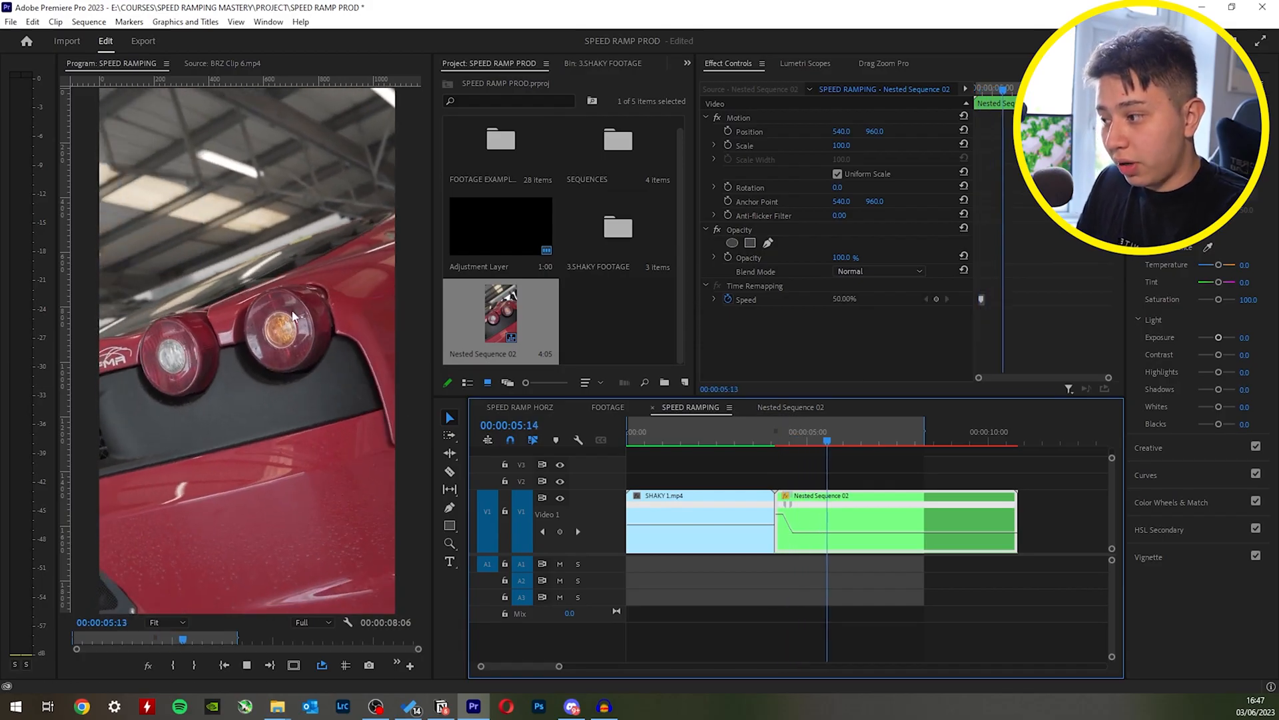
pyautogui.press('space')
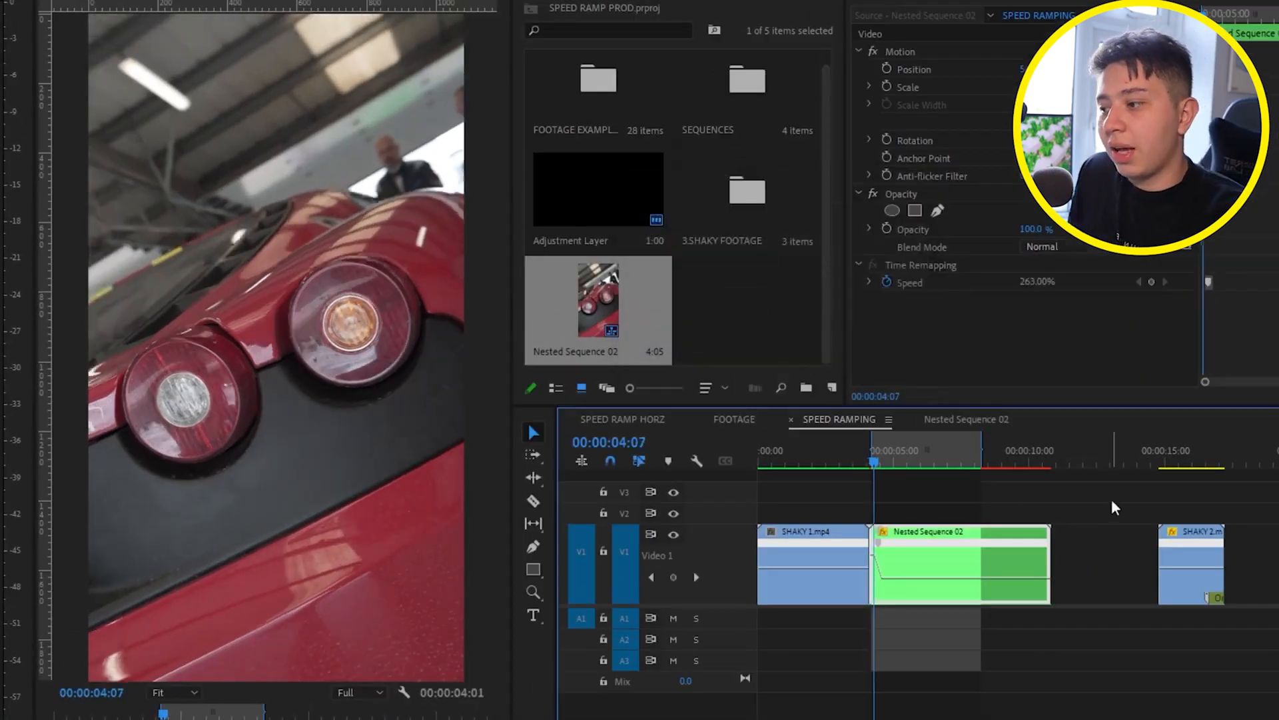
pyautogui.moveTo(886, 454); pyautogui.dragTo(953, 458)
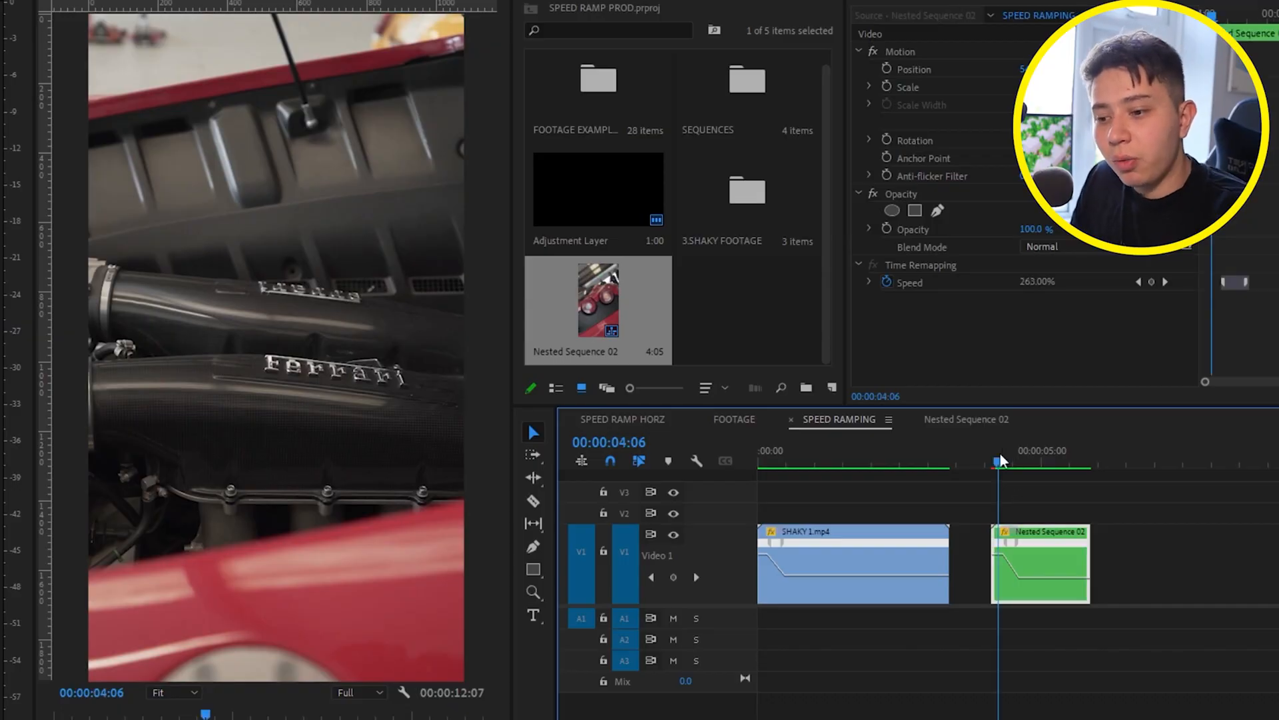
# Play the speed-ramped SHAKY 1.mp4 clip from the start of the sequence and nest it under the default name.
pyautogui.moveTo(1001, 455); pyautogui.dragTo(713, 468)
pyautogui.press('space')
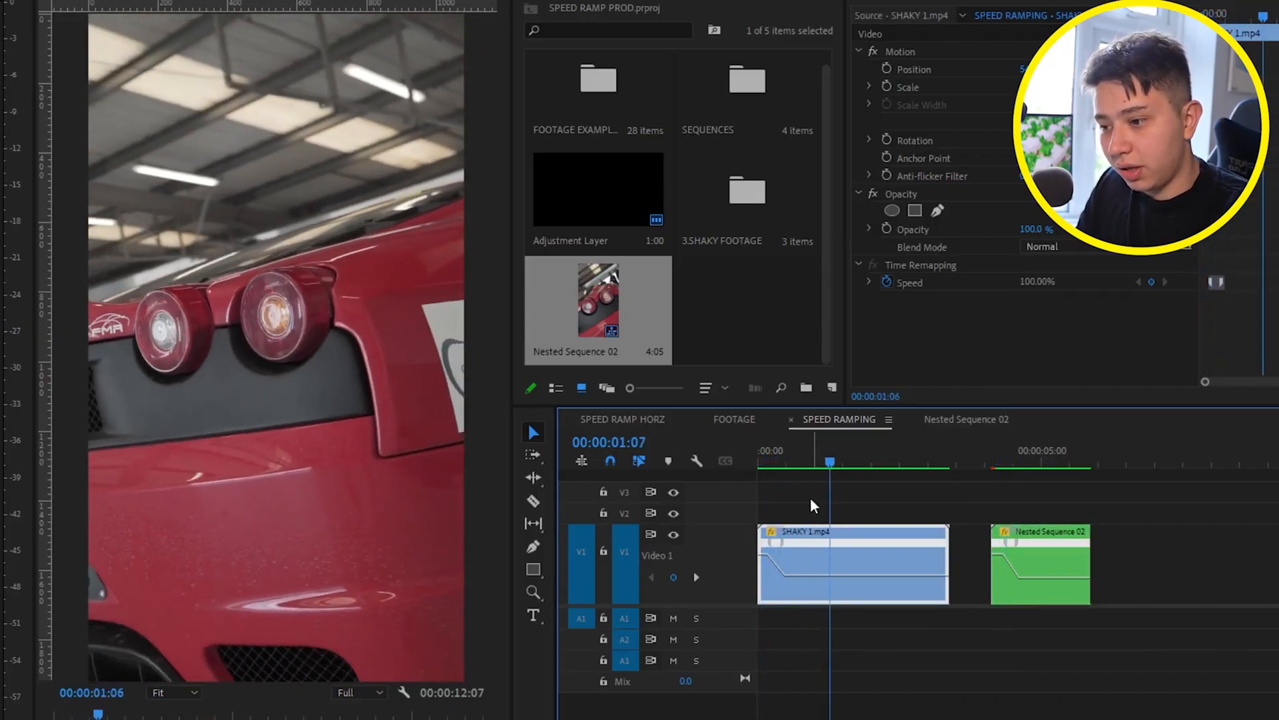
pyautogui.rightClick(807, 553)
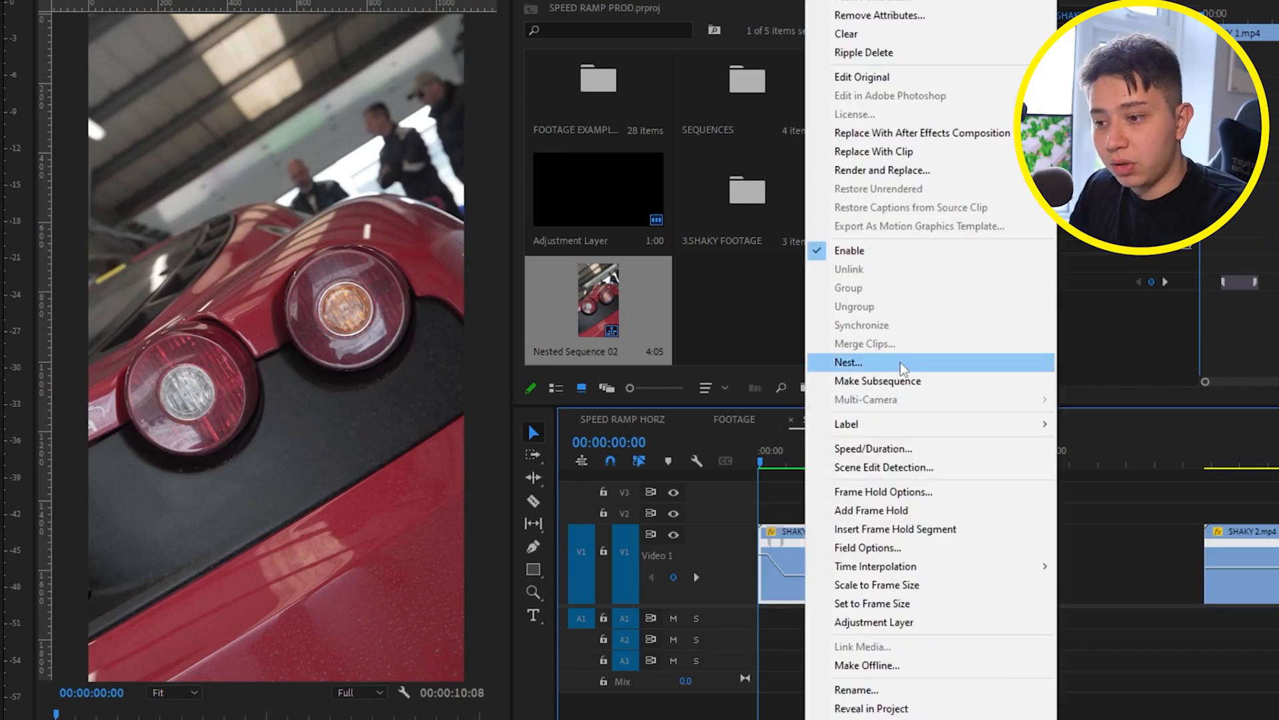
pyautogui.click(903, 364)
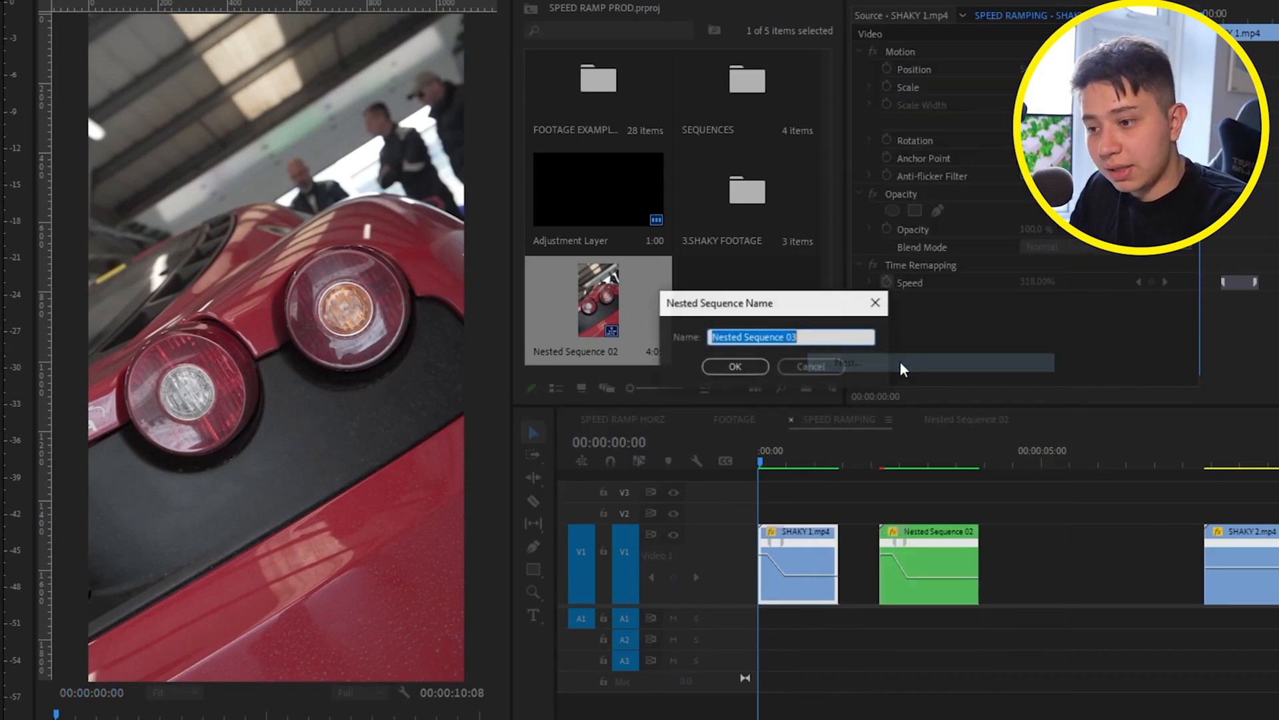
pyautogui.press('Return')
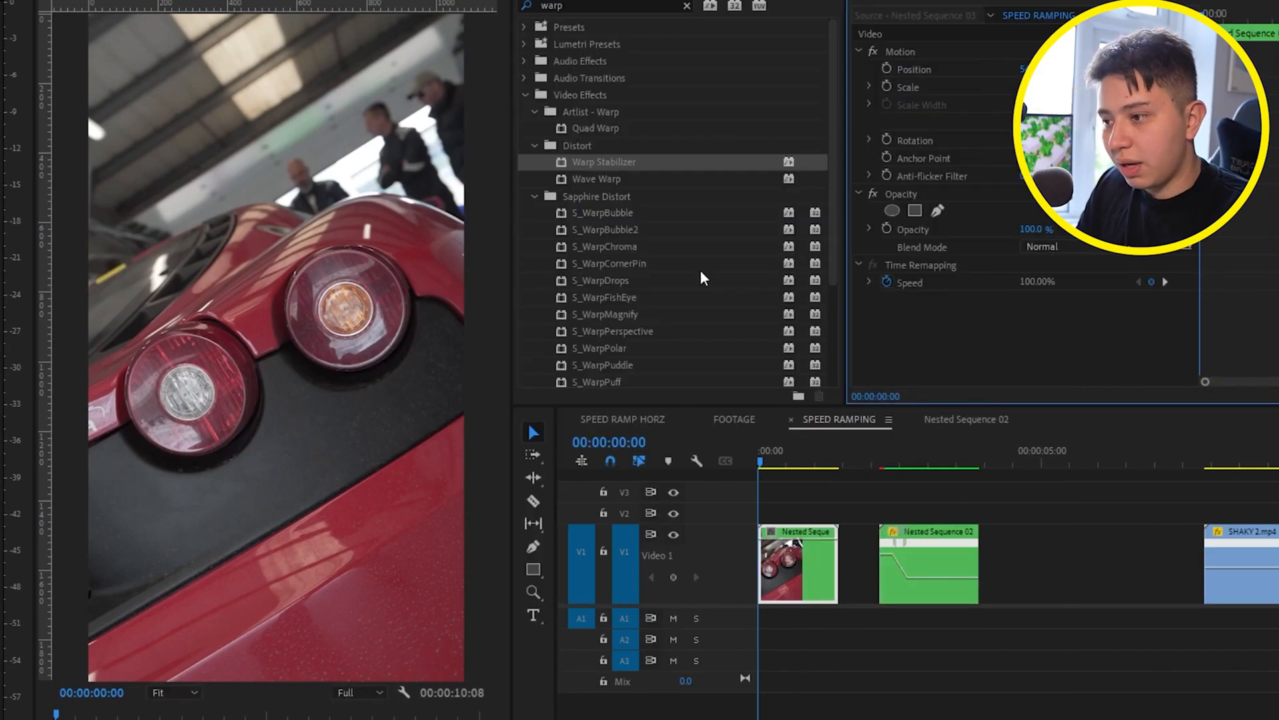
# Apply Warp Stabilizer to the newly nested speed-ramped clip at the sequence start and play the stabilized result.
pyautogui.moveTo(608, 168); pyautogui.dragTo(797, 563)
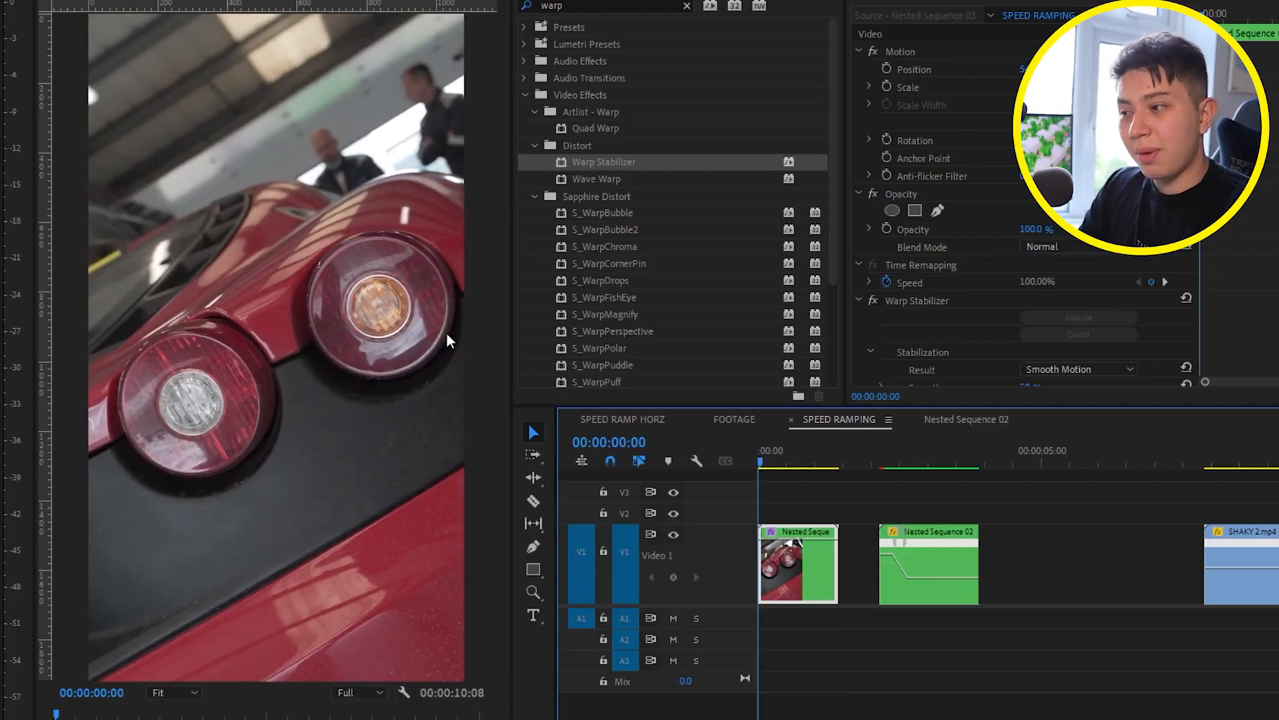
pyautogui.press('space')
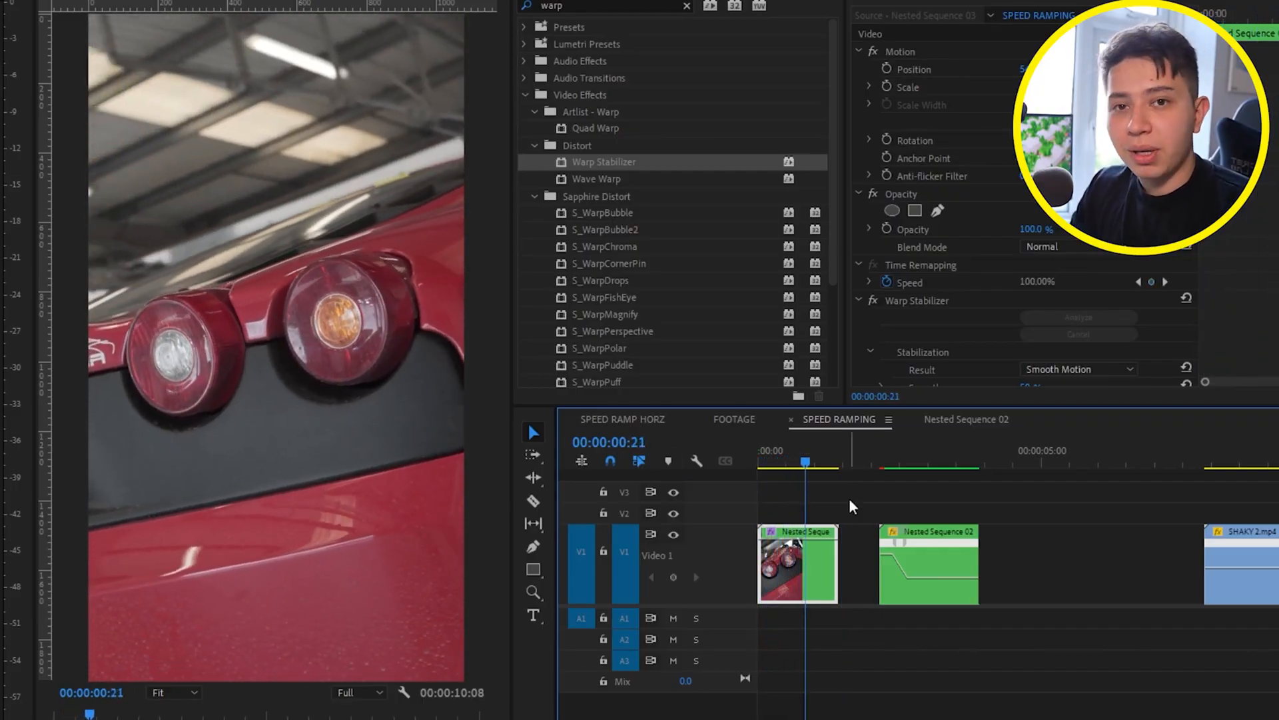